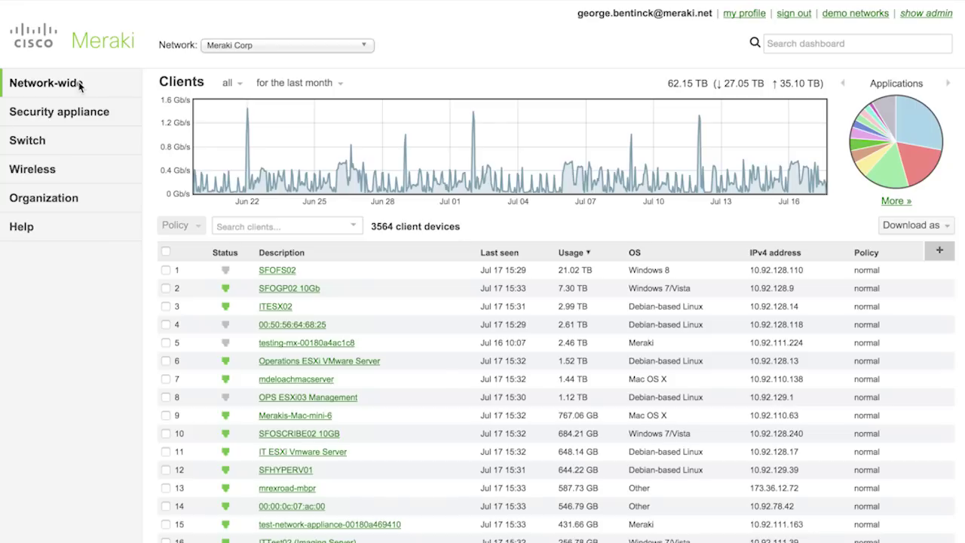
- Open the network-wide group policies and start a new group to examine its wireless and security appliance settings
mouse_move(75, 85)
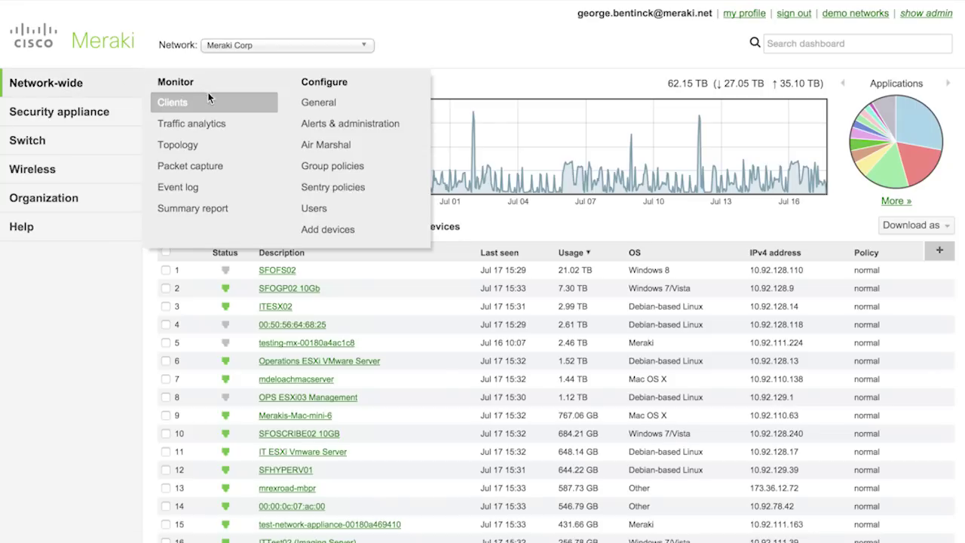
left_click(361, 174)
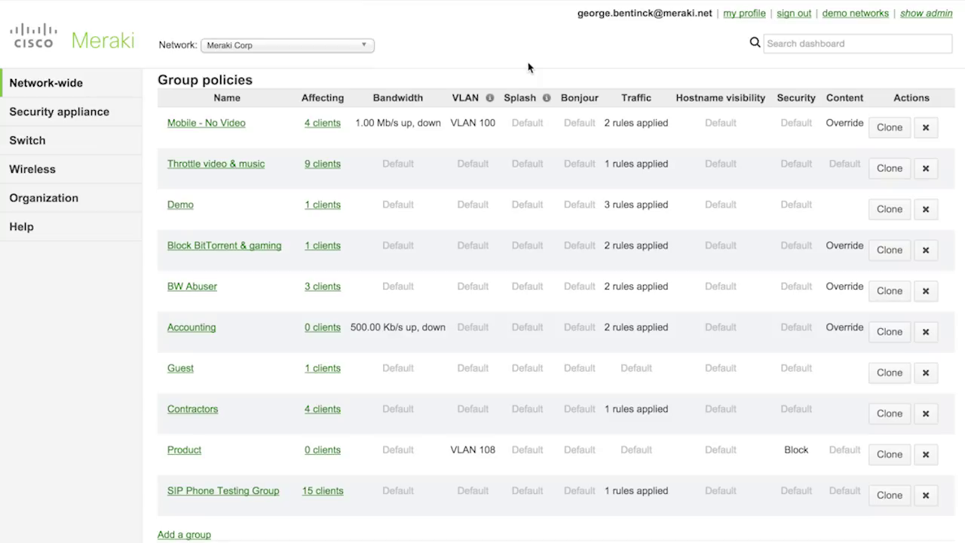
scroll(528, 67, "down", 2)
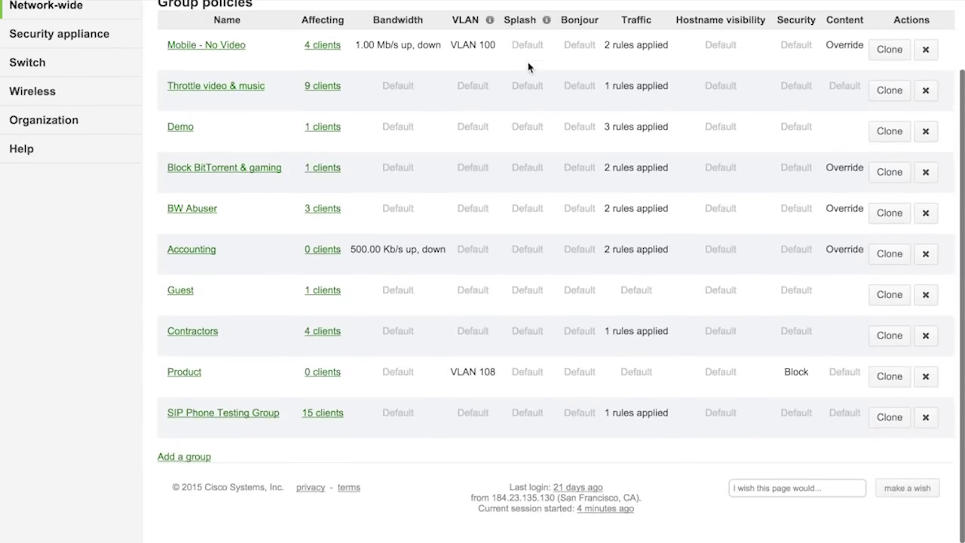
left_click(197, 457)
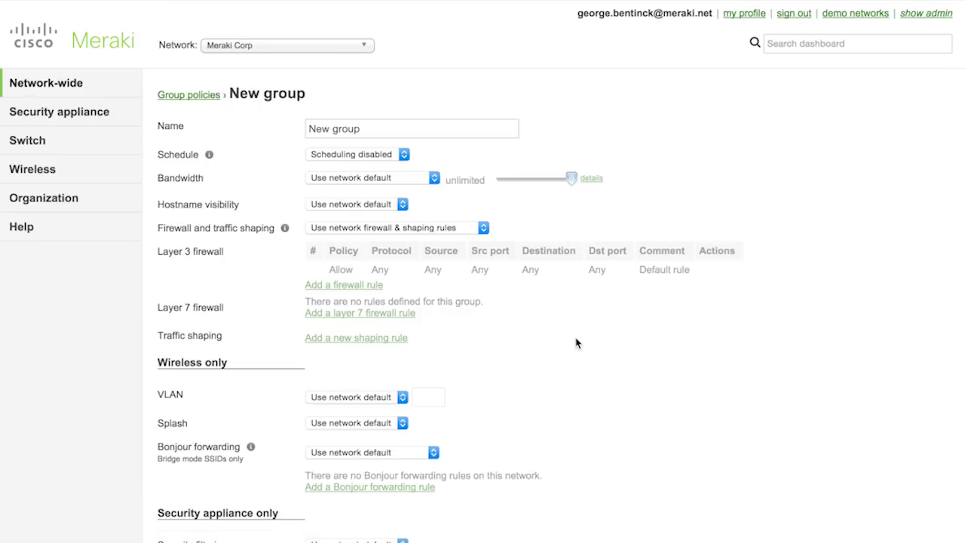
scroll(576, 343, "down", 5)
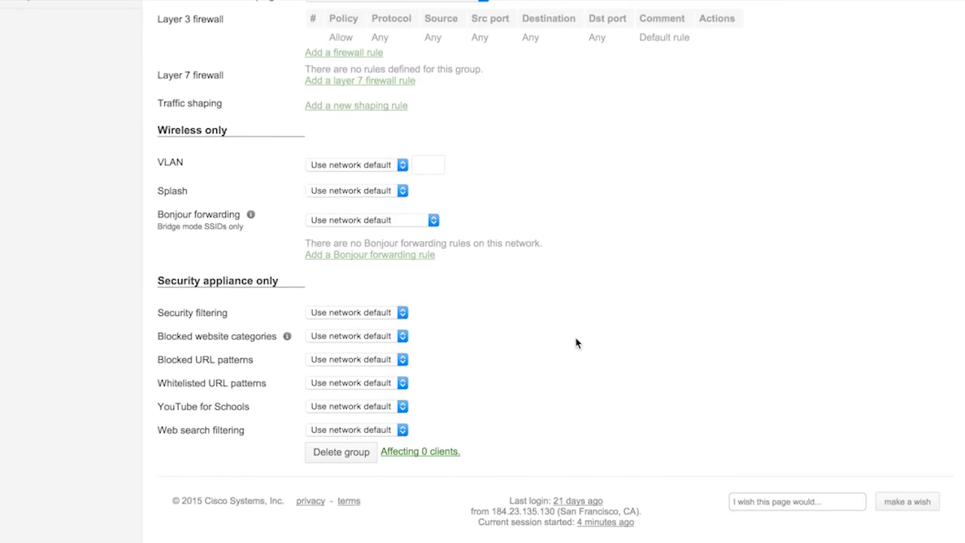
scroll(576, 343, "up", 4)
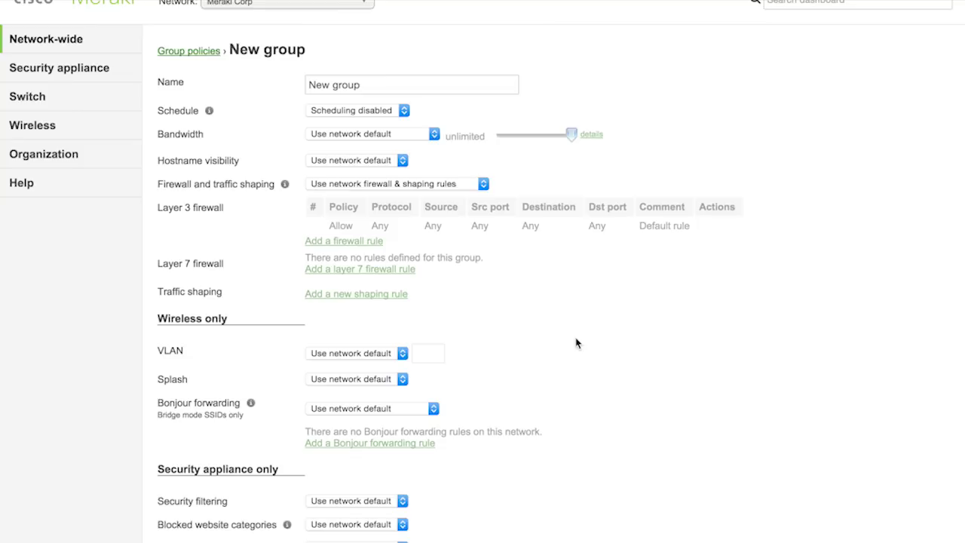
- Open the network-wide Sentry policies configuration page
mouse_move(121, 41)
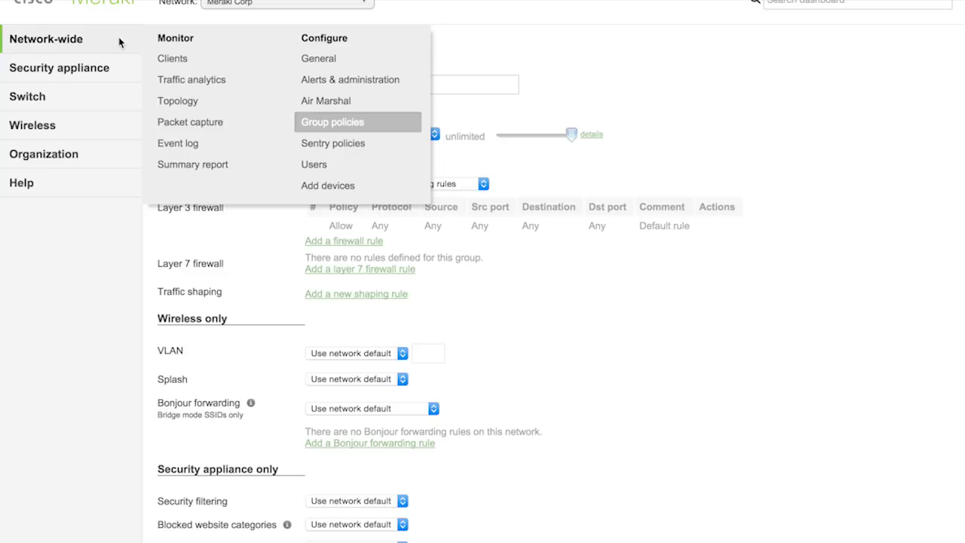
left_click(363, 146)
left_click(549, 75)
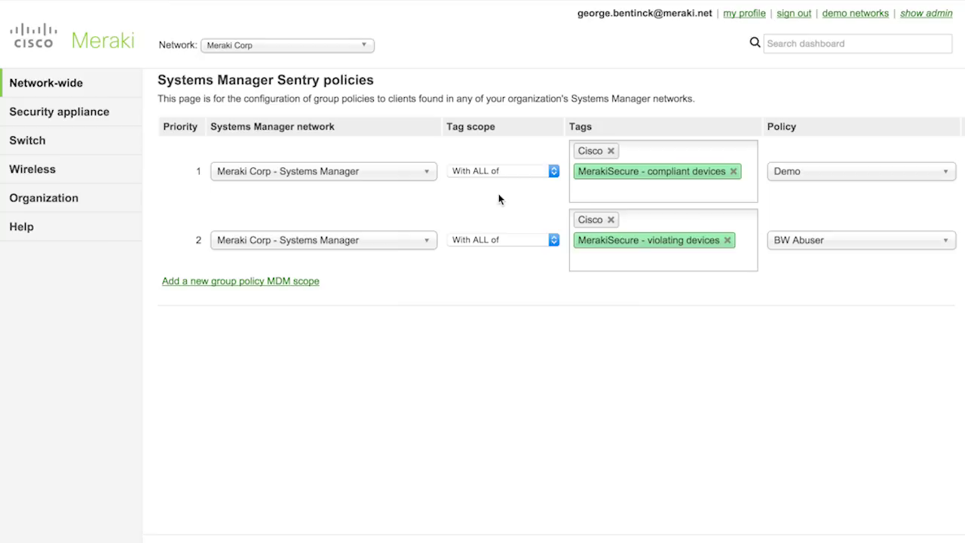
- Add the Executive tag to the priority 1 Sentry policy
left_click(676, 151)
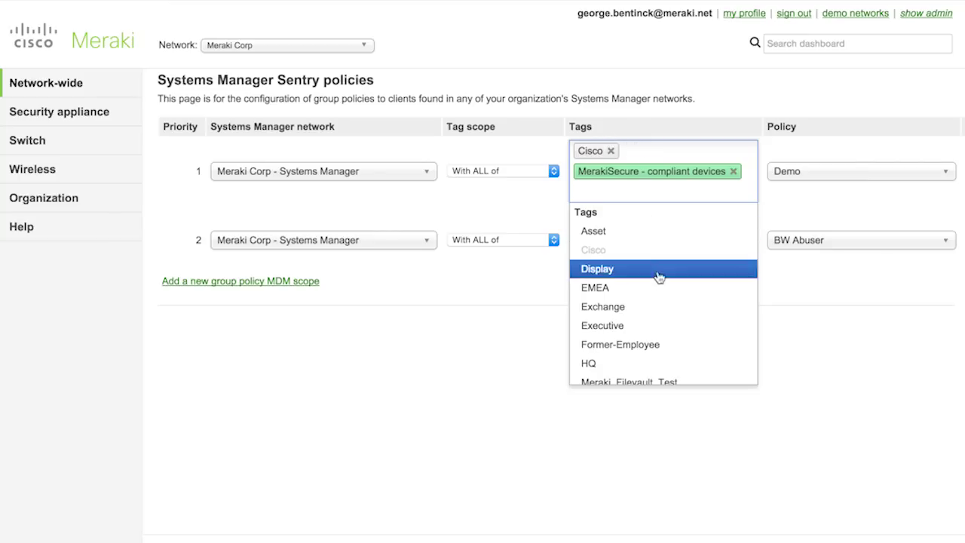
left_click(631, 329)
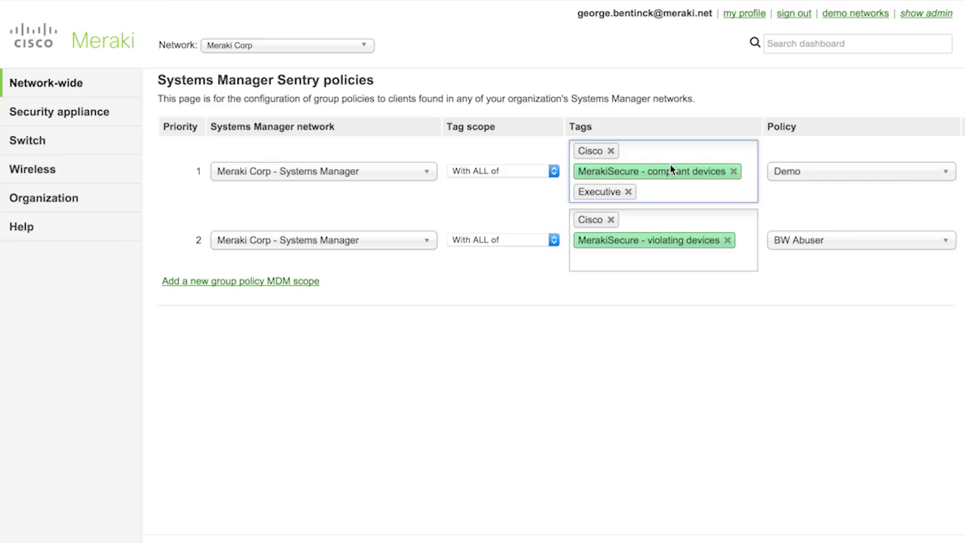
- Examine the tags, Active Directory groups, device types, geofencing, security policies and schedules available for the priority 1 Sentry policy
left_click(674, 188)
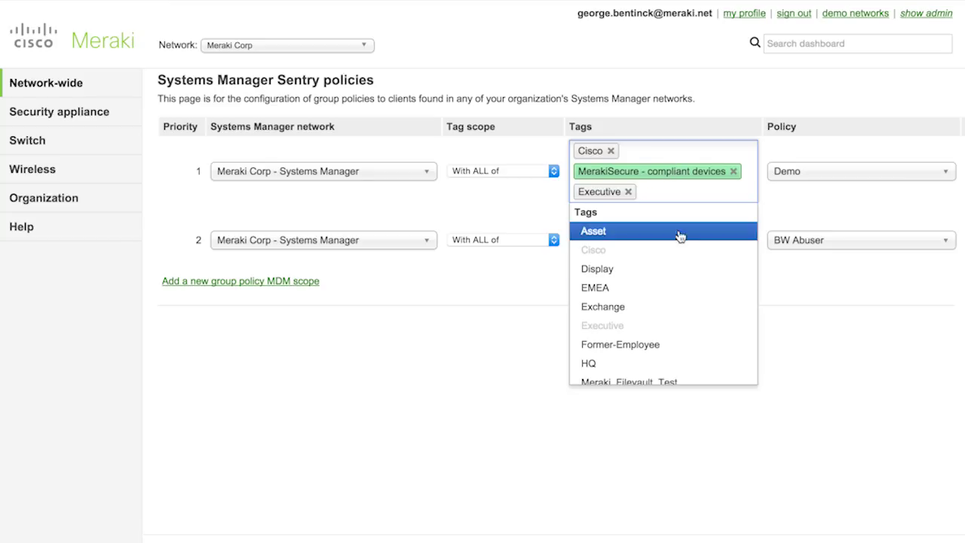
scroll(698, 304, "down", 5)
scroll(698, 304, "down", 3)
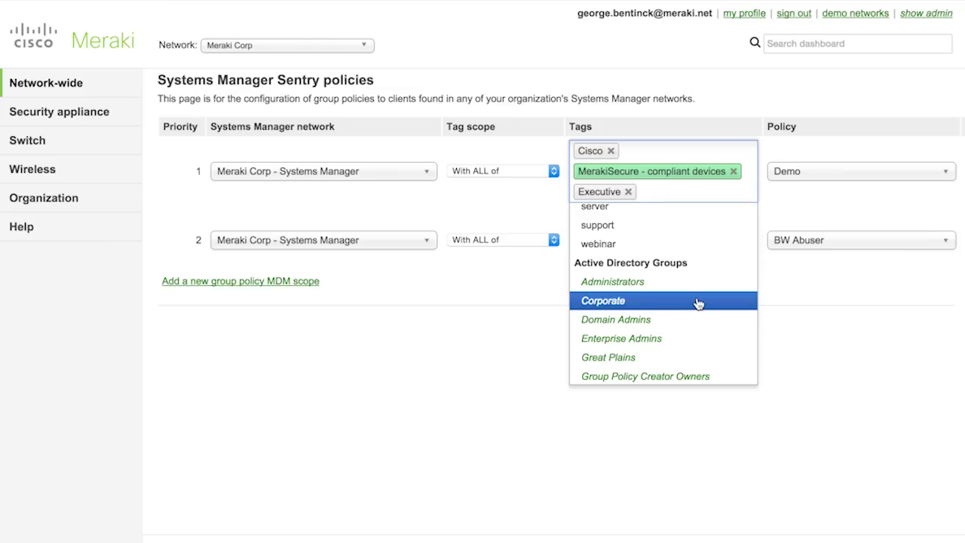
scroll(698, 303, "down", 5)
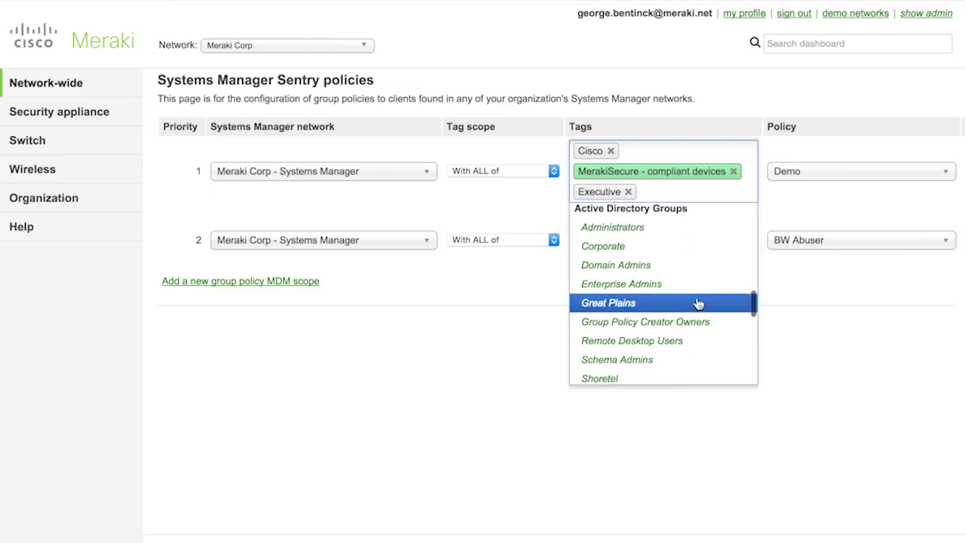
scroll(698, 303, "up", 1)
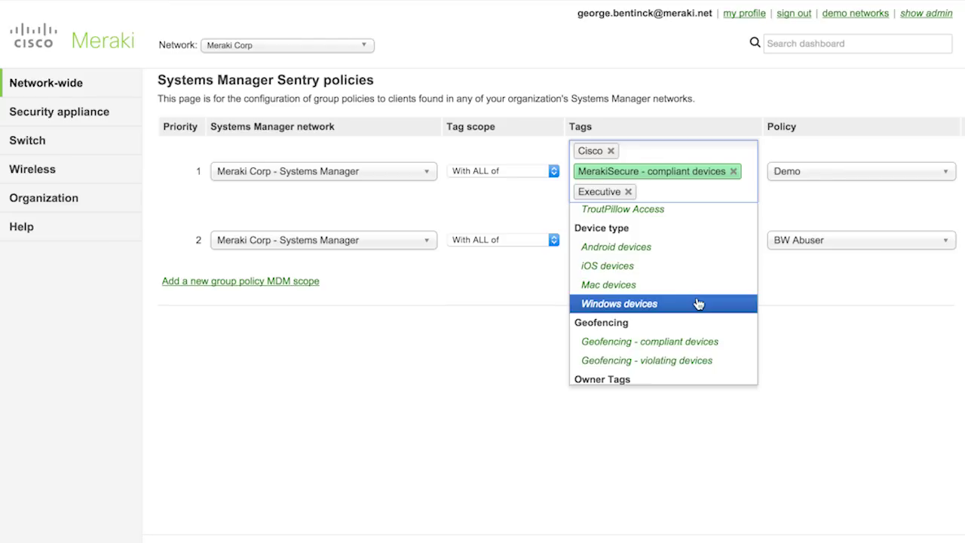
scroll(698, 303, "down", 3)
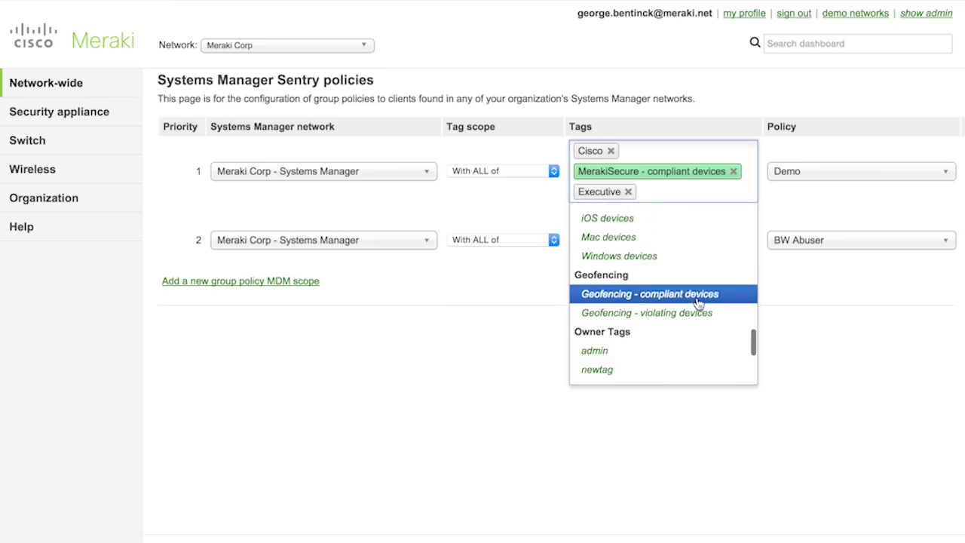
scroll(698, 303, "down", 2)
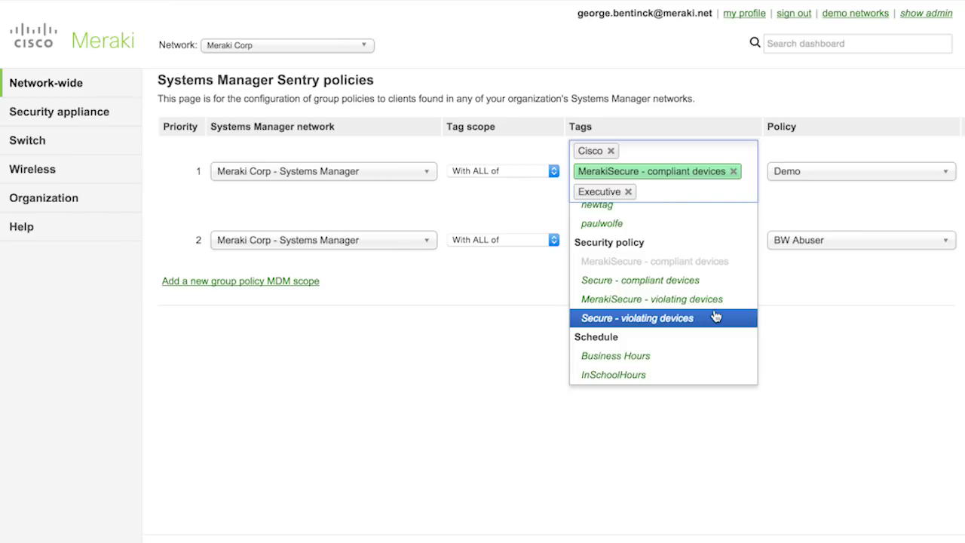
left_click(727, 110)
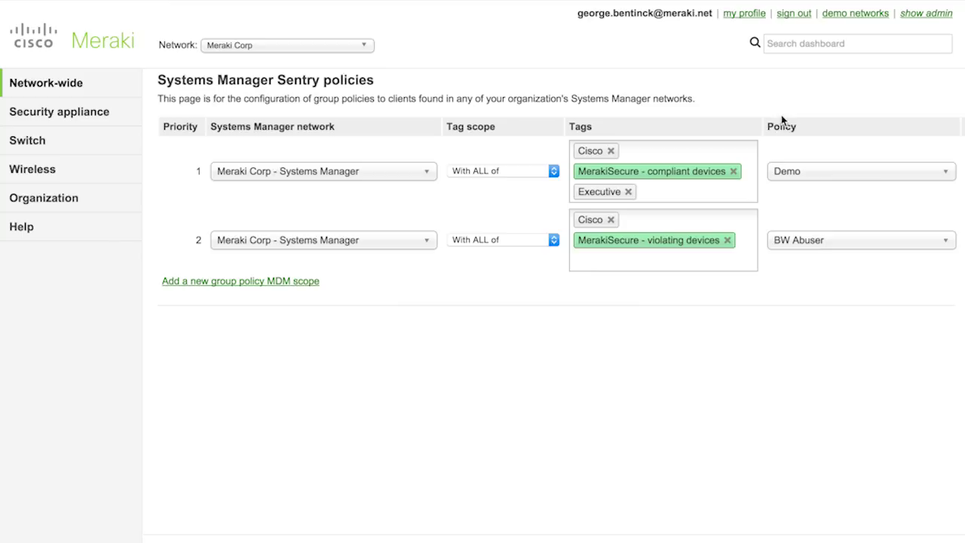
- Set the policy applied by the priority 1 Sentry scope to Throttle video & music
left_click(835, 181)
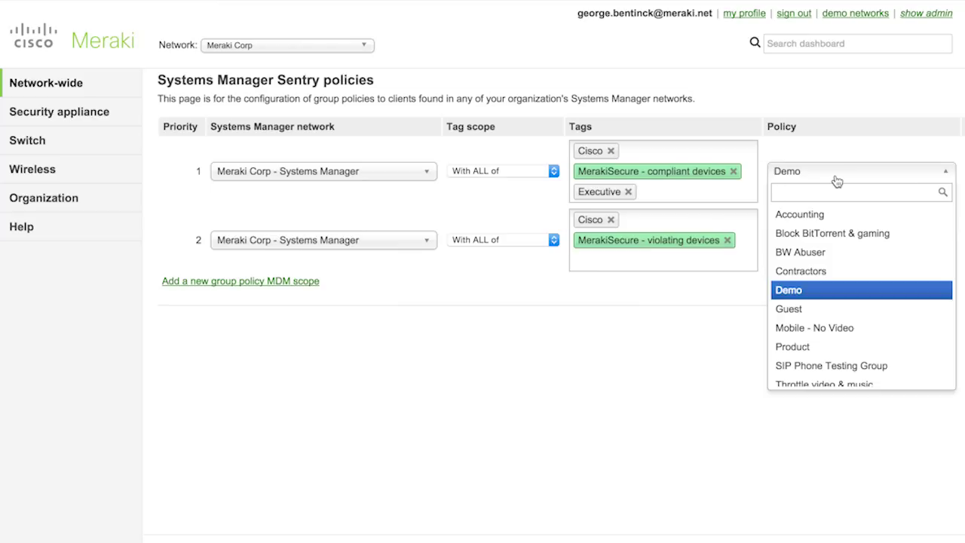
scroll(842, 345, "down", 1)
scroll(841, 349, "up", 1)
scroll(841, 349, "down", 1)
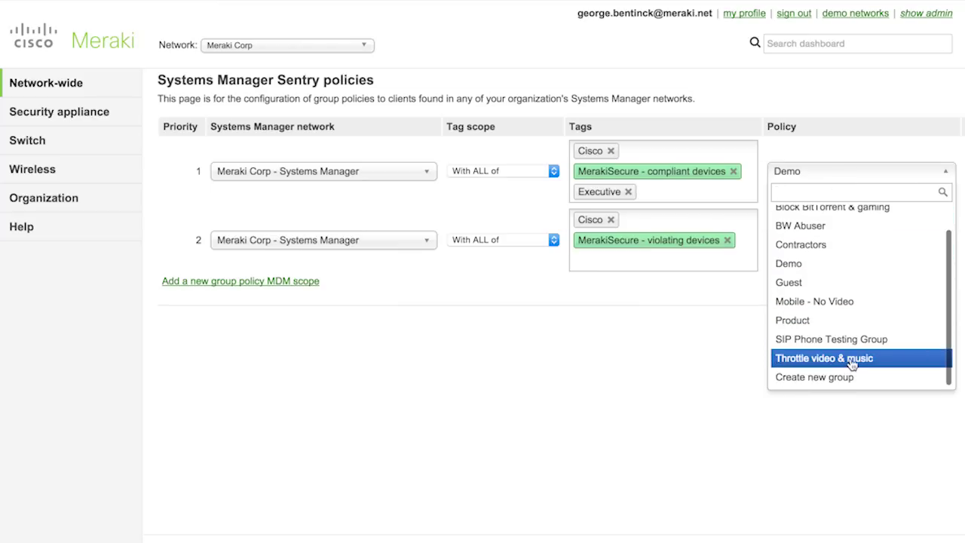
left_click(851, 362)
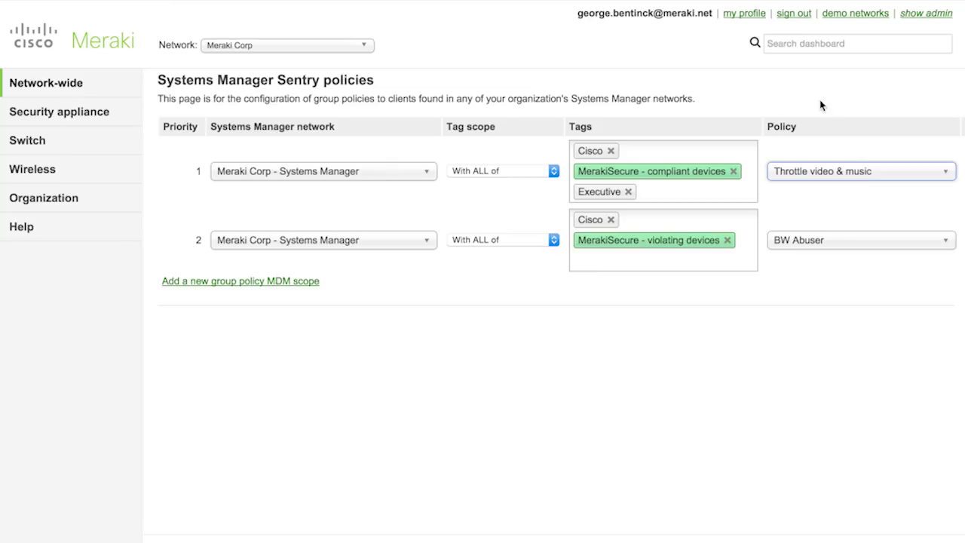
- Remove the Cisco, MerakiSecure - compliant devices and Executive tags from the priority 1 Sentry policy
left_click(611, 151)
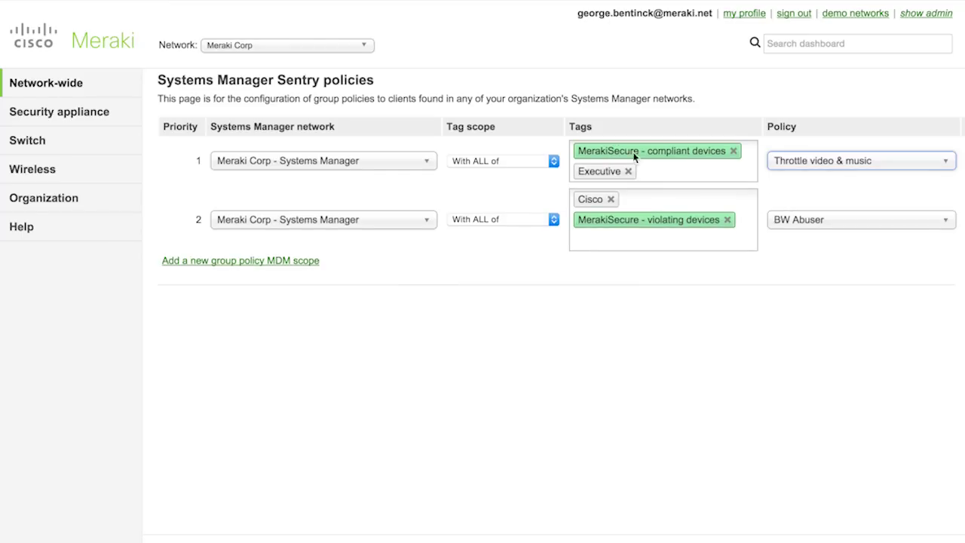
left_click(733, 151)
left_click(629, 152)
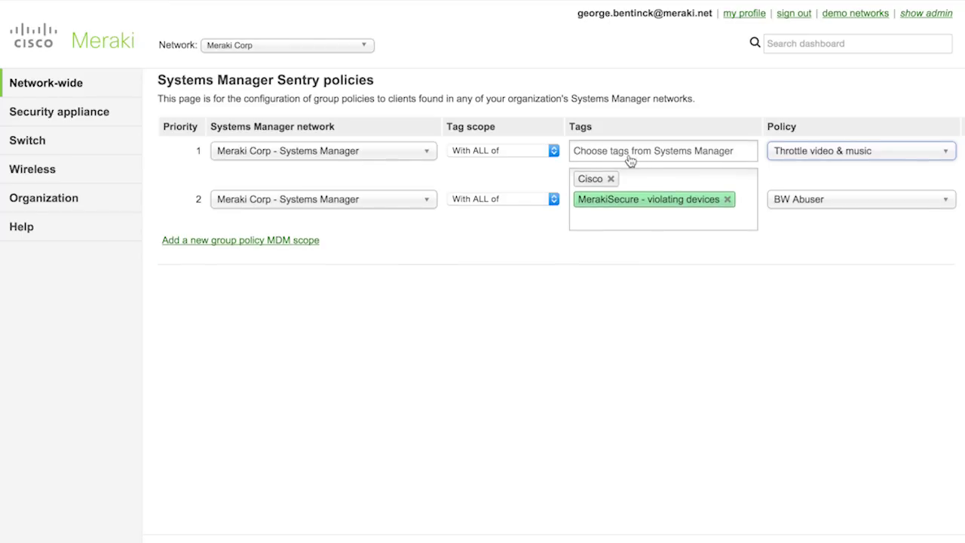
- Tag the priority 1 Sentry policy with employee and add a new group policy MDM scope below the existing ones
left_click(681, 156)
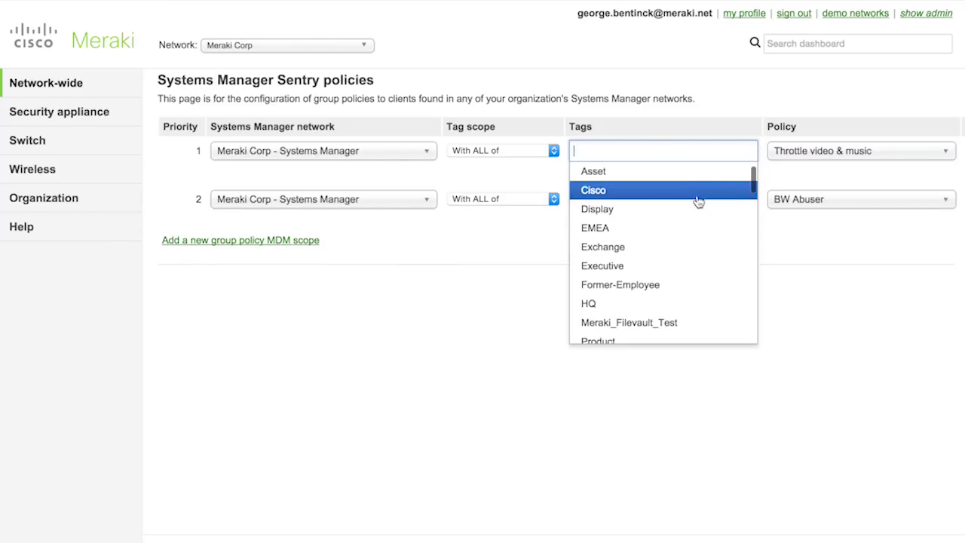
scroll(685, 253, "down", 5)
scroll(685, 253, "down", 6)
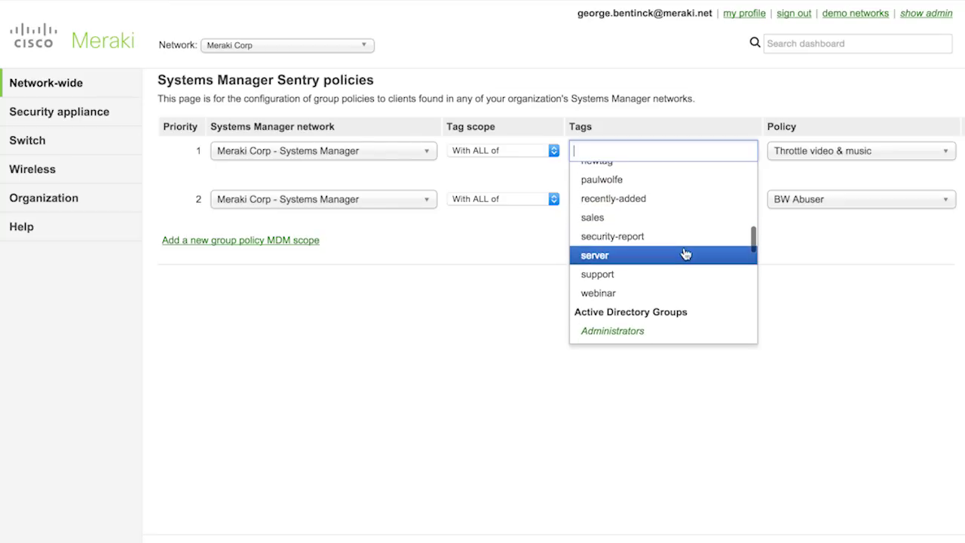
scroll(685, 253, "down", 3)
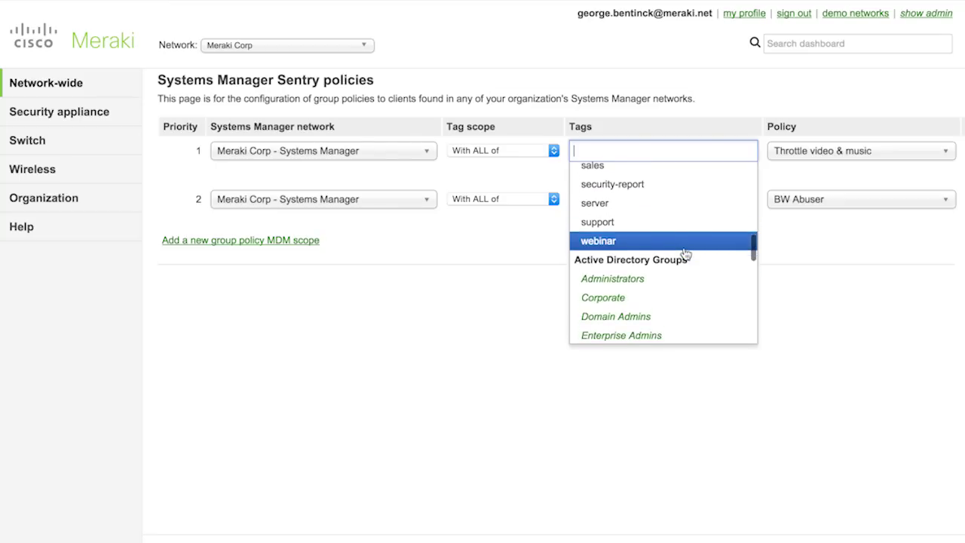
scroll(685, 253, "down", 2)
scroll(685, 254, "up", 1)
scroll(685, 254, "up", 5)
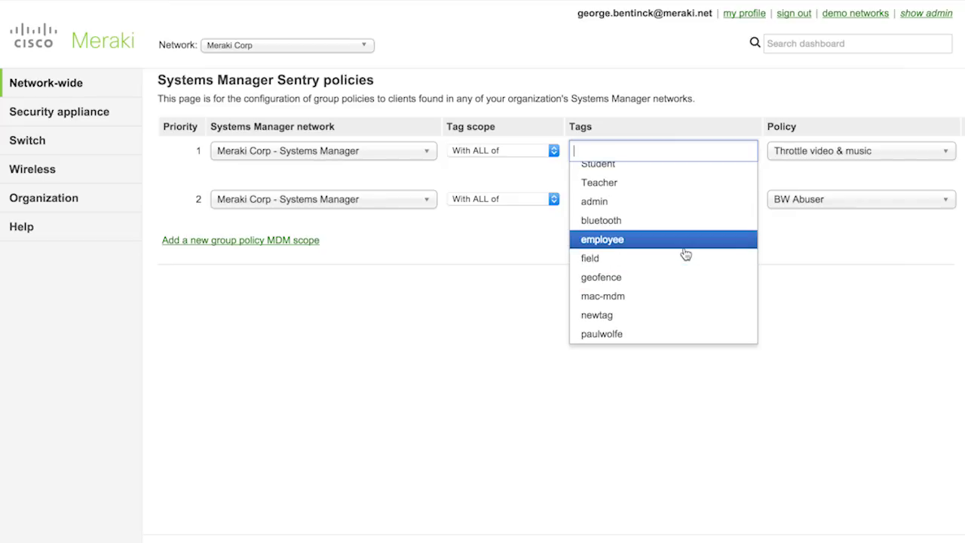
left_click(685, 254)
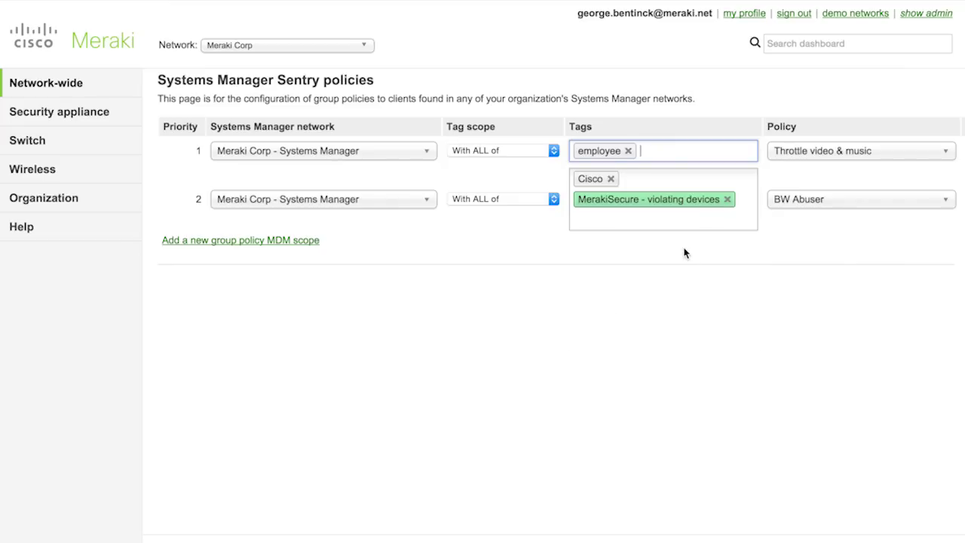
left_click(246, 241)
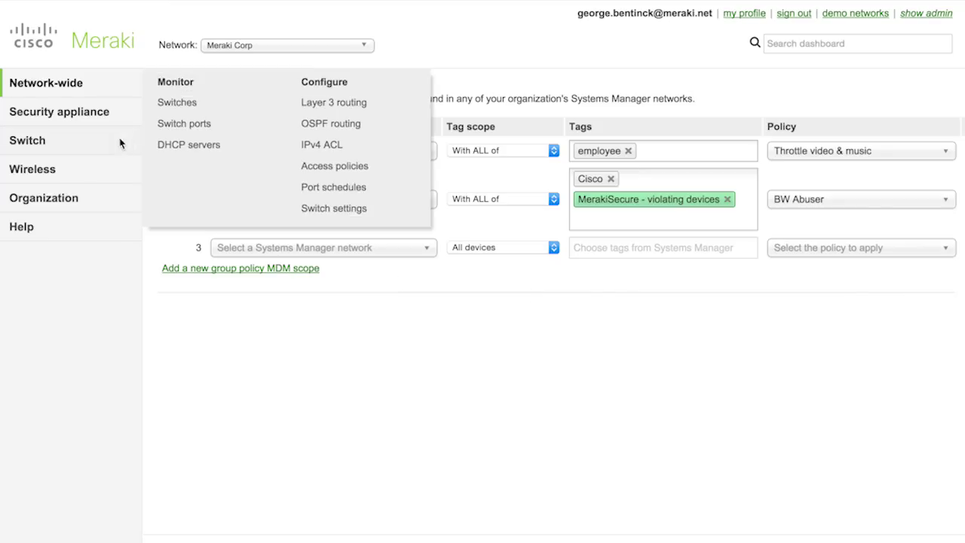
- Open the wireless access control settings for the Meraki-Corp SSID
mouse_move(82, 167)
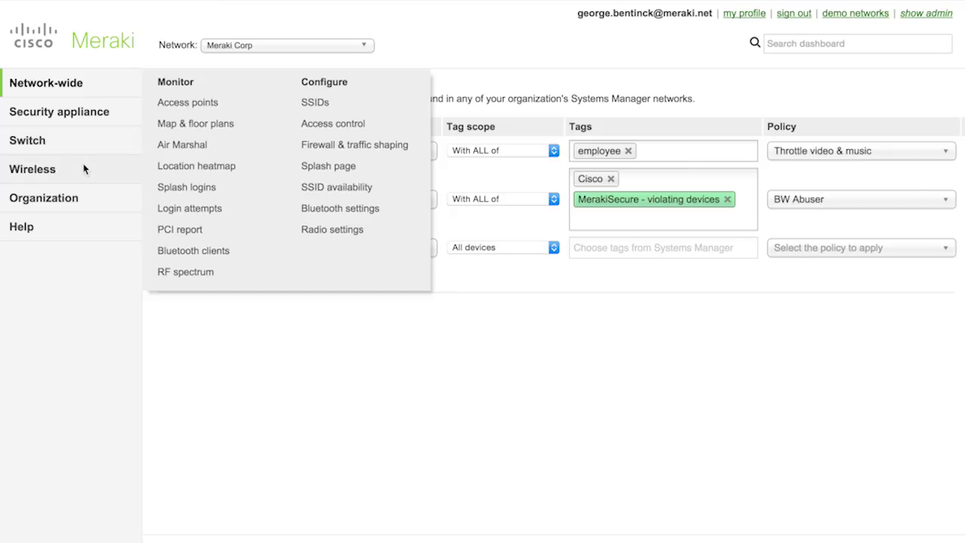
left_click(319, 124)
left_click(519, 79)
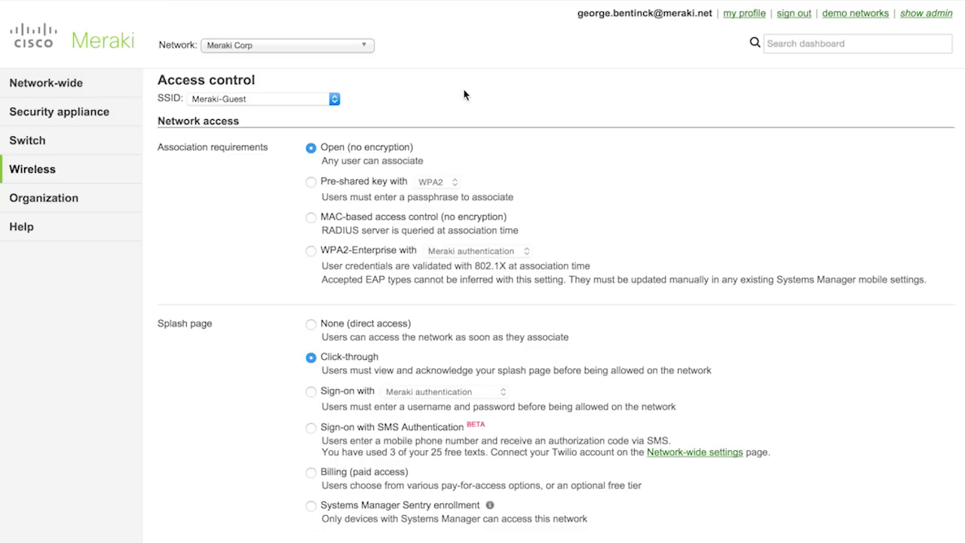
left_click(337, 99)
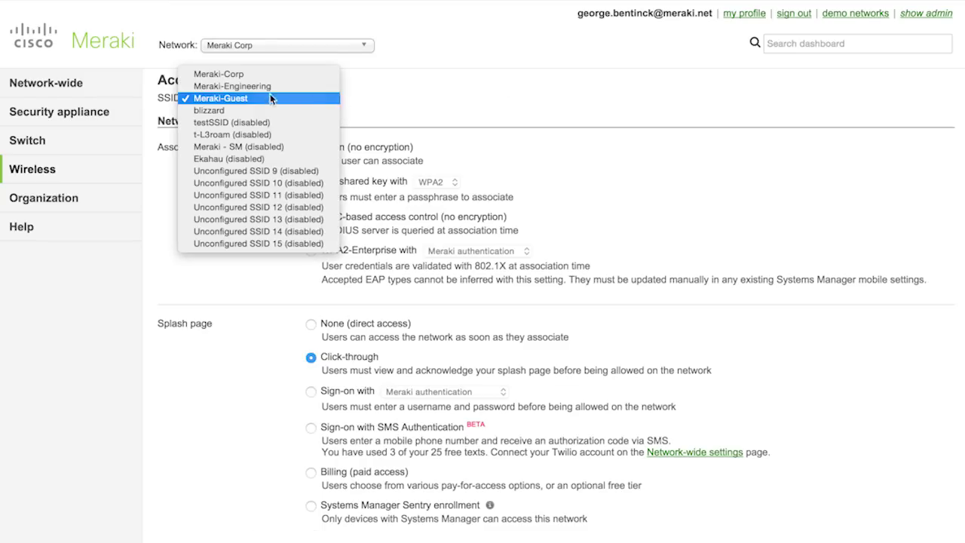
left_click(268, 76)
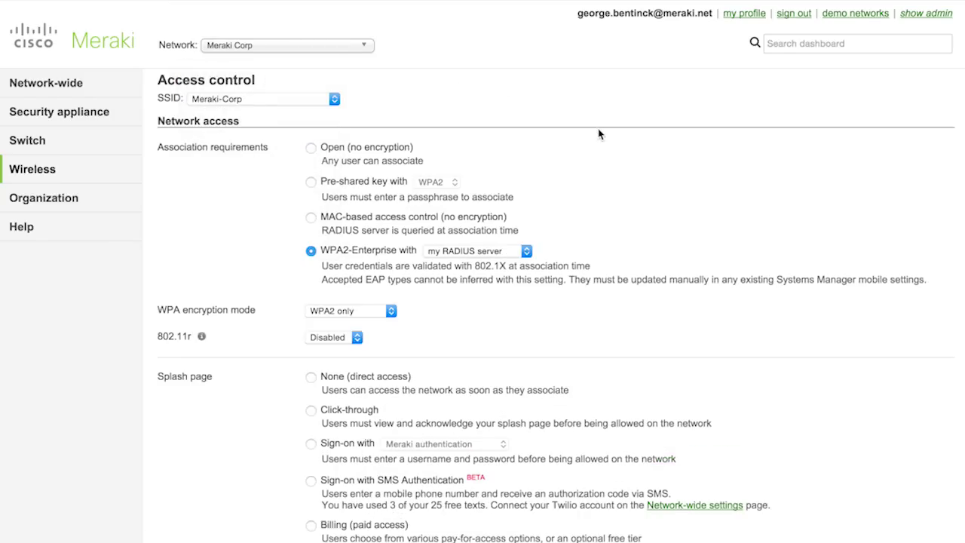
- Set WPA2-Enterprise to use Meraki authentication and bring up the Systems Manager Sentry Wi-Fi security settings
scroll(599, 134, "down", 2)
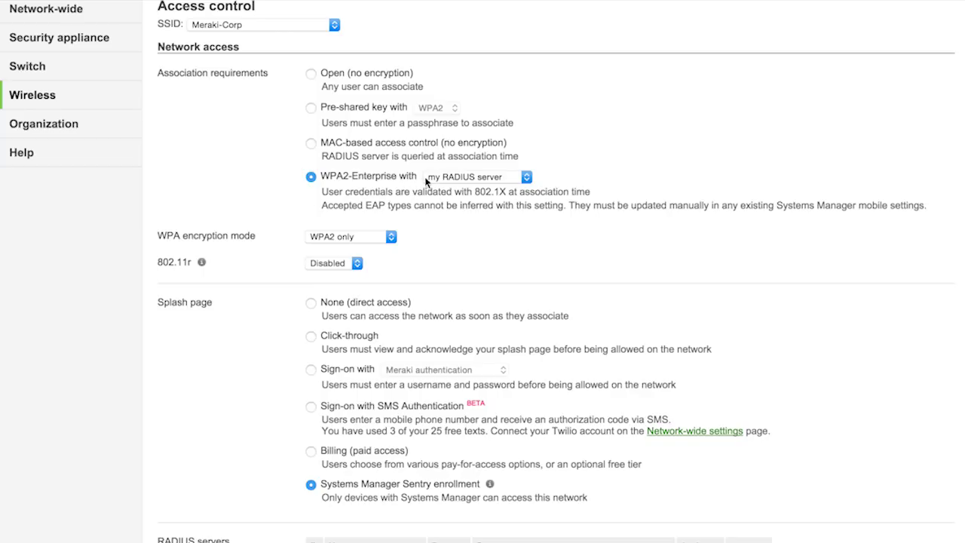
left_click(458, 177)
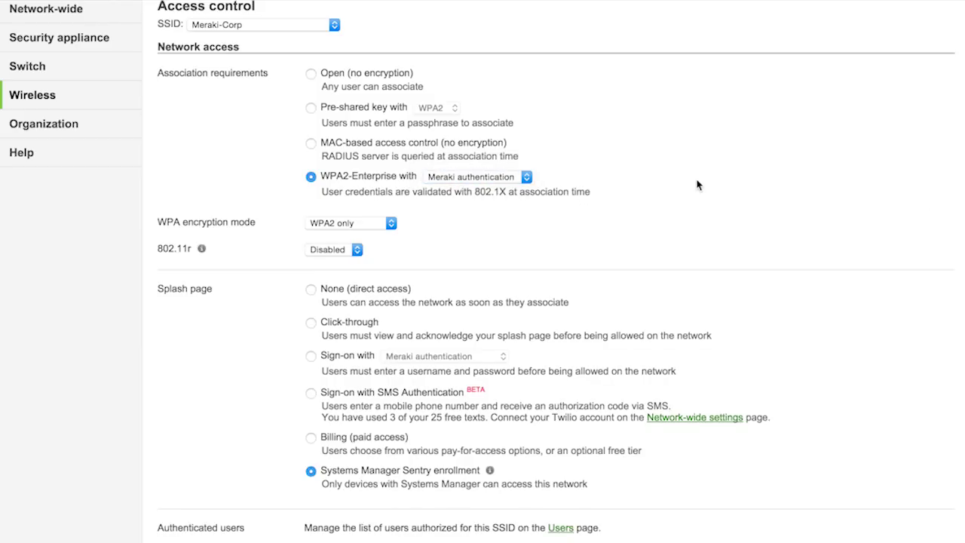
scroll(698, 188, "down", 3)
scroll(698, 188, "down", 4)
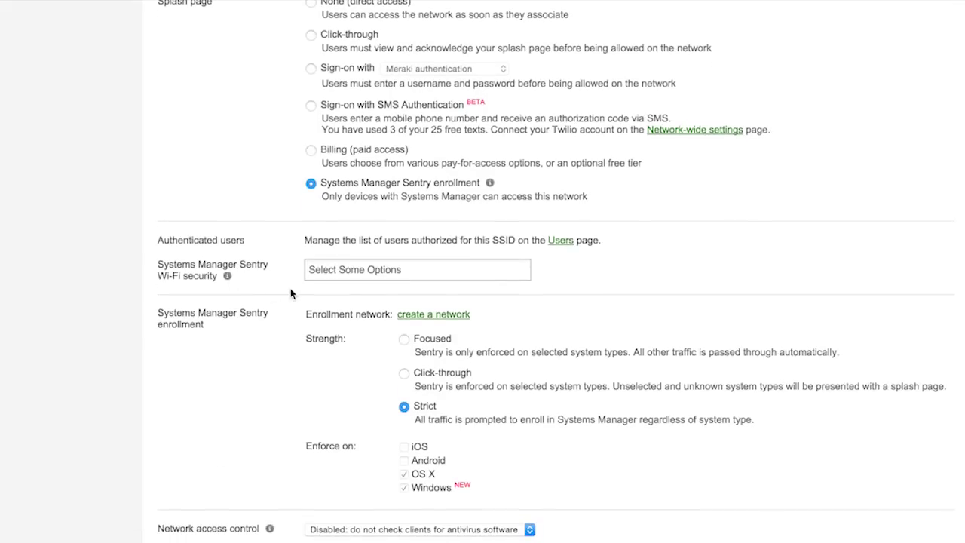
- Add the Meraki Corp - Systems Manager : Cisco tag to the Systems Manager Sentry Wi-Fi security setting and review the Sentry enrollment options
left_click(343, 273)
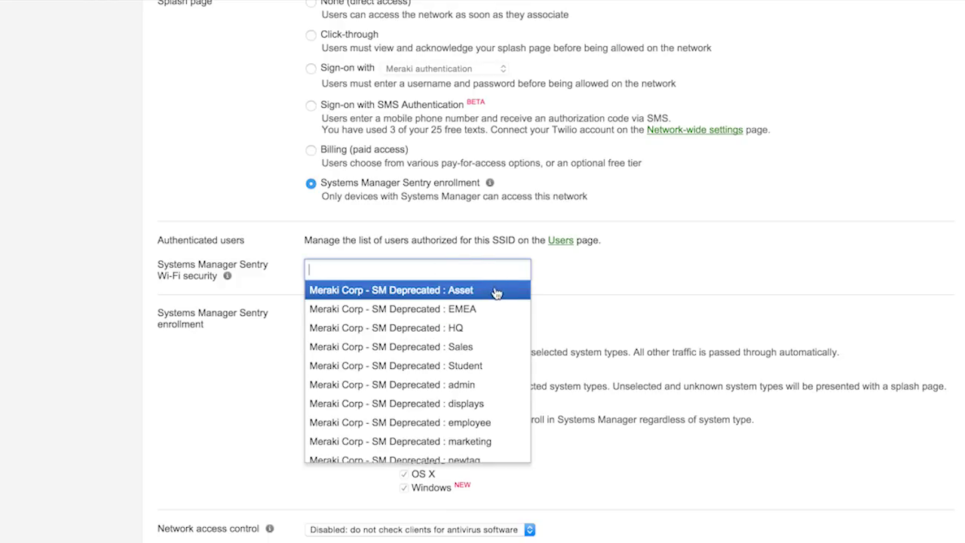
scroll(484, 348, "down", 5)
scroll(484, 351, "up", 3)
scroll(485, 353, "up", 2)
scroll(484, 353, "down", 5)
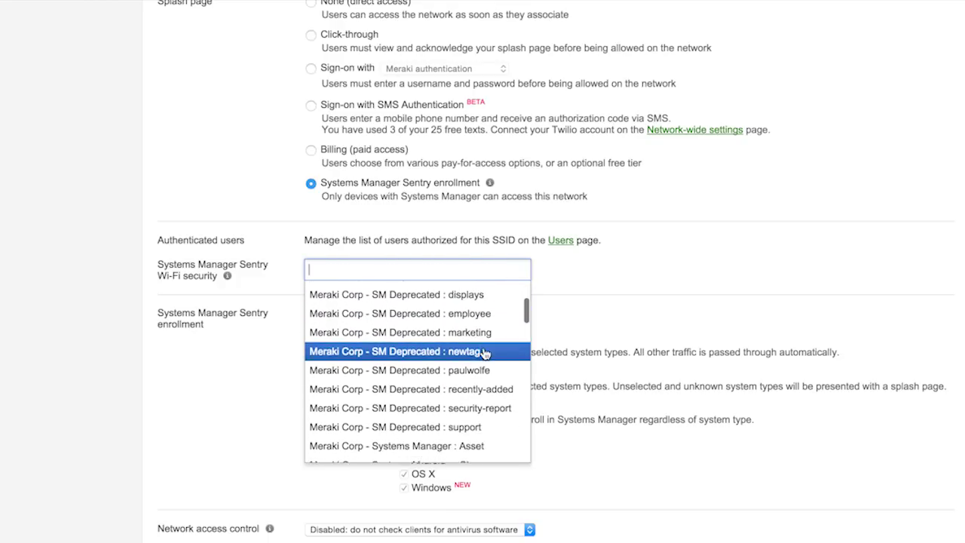
scroll(485, 355, "down", 2)
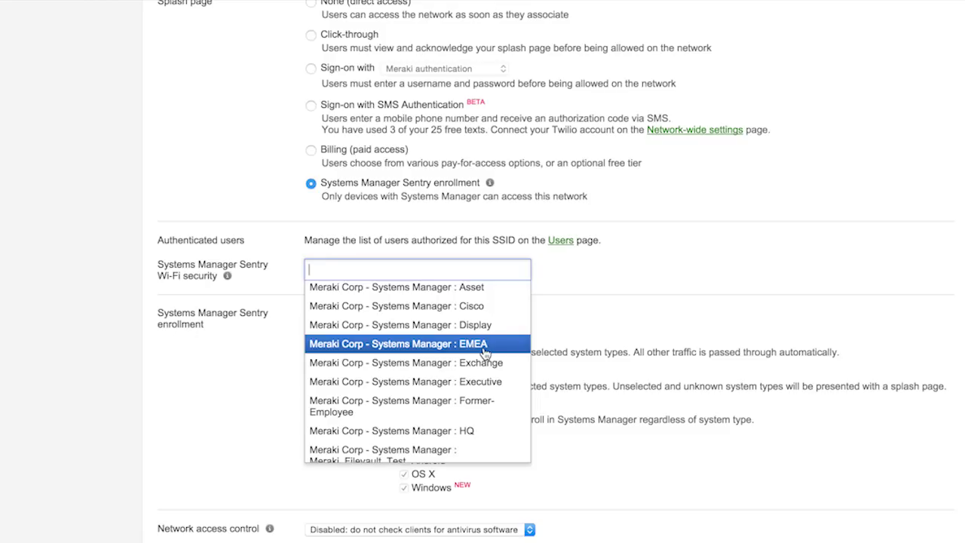
scroll(485, 353, "down", 1)
scroll(484, 354, "up", 3)
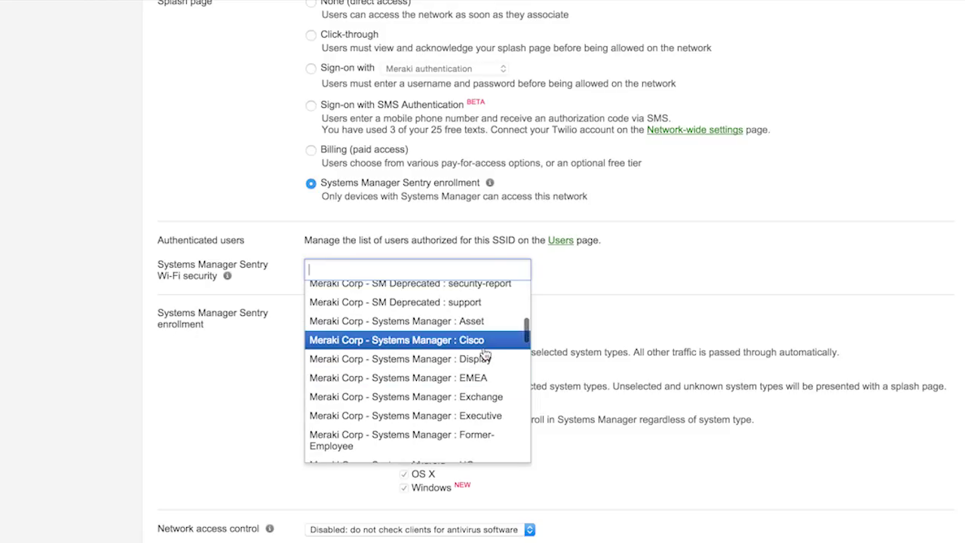
left_click(483, 345)
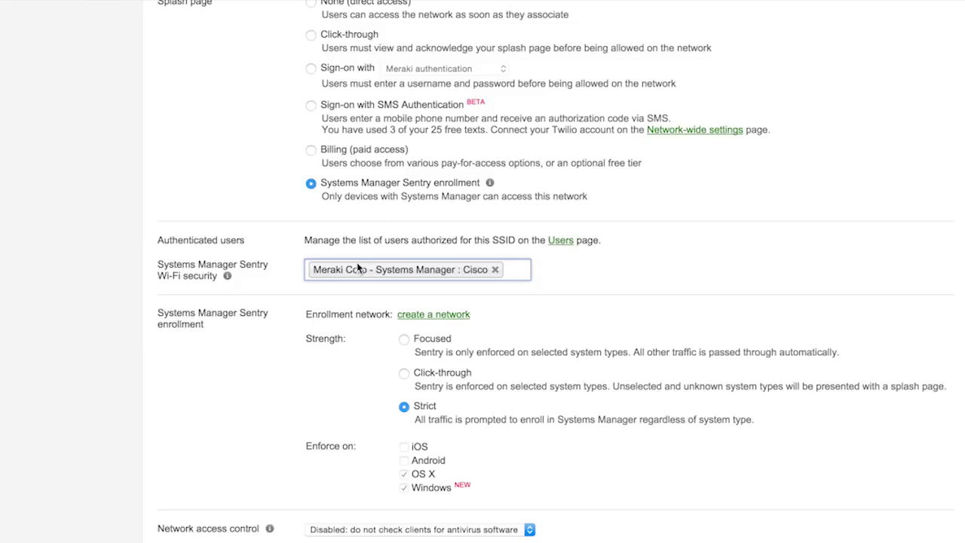
scroll(158, 428, "down", 2)
scroll(158, 428, "down", 2)
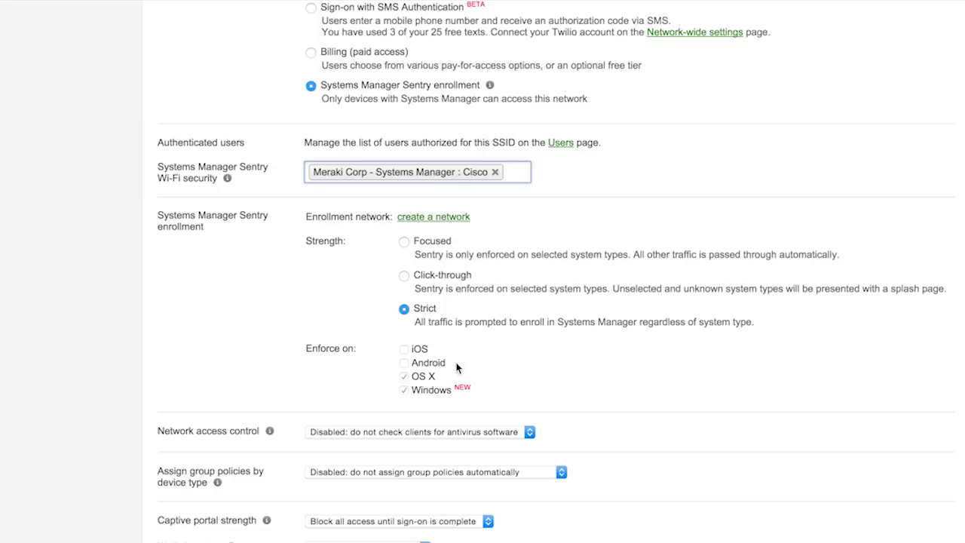
left_click(485, 368)
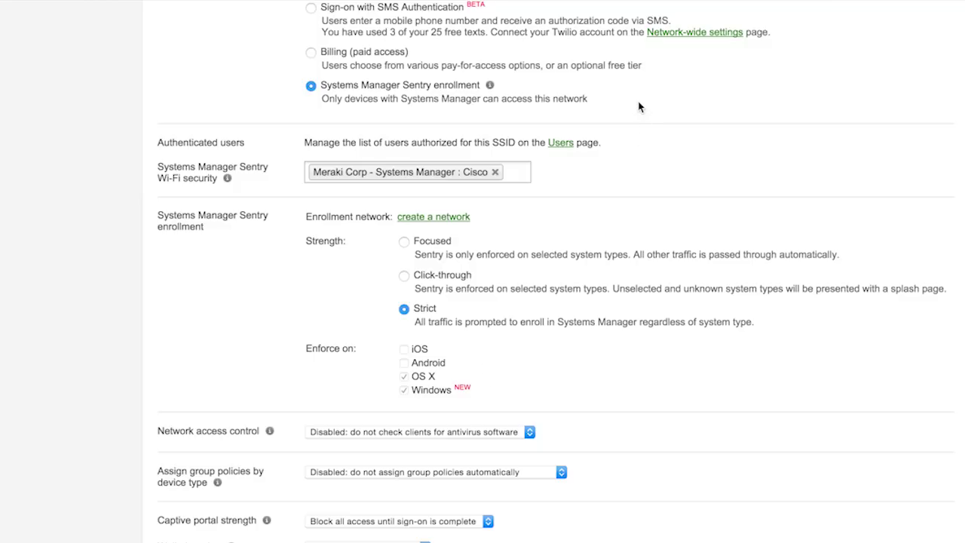
- Open the security appliance's Client VPN settings, discarding the unsaved access control changes
scroll(638, 107, "up", 6)
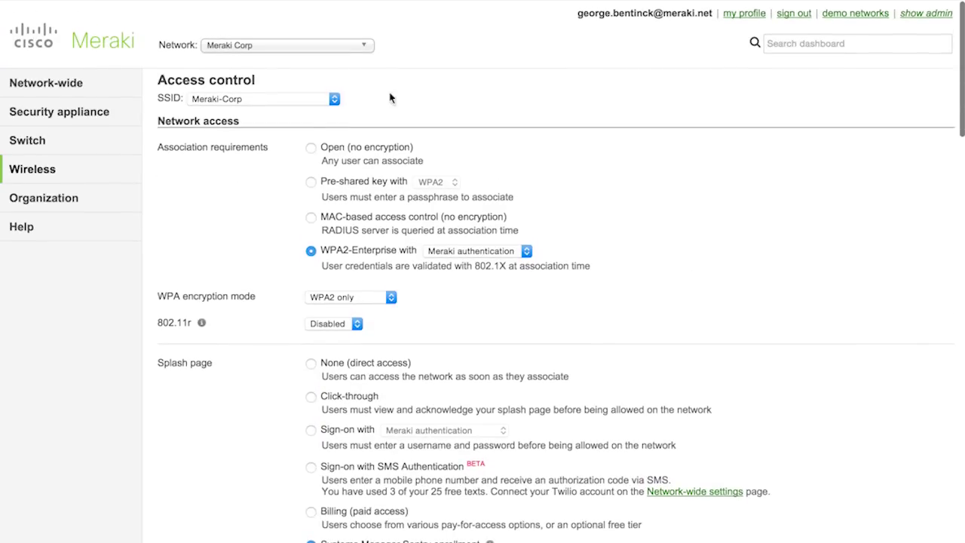
mouse_move(114, 115)
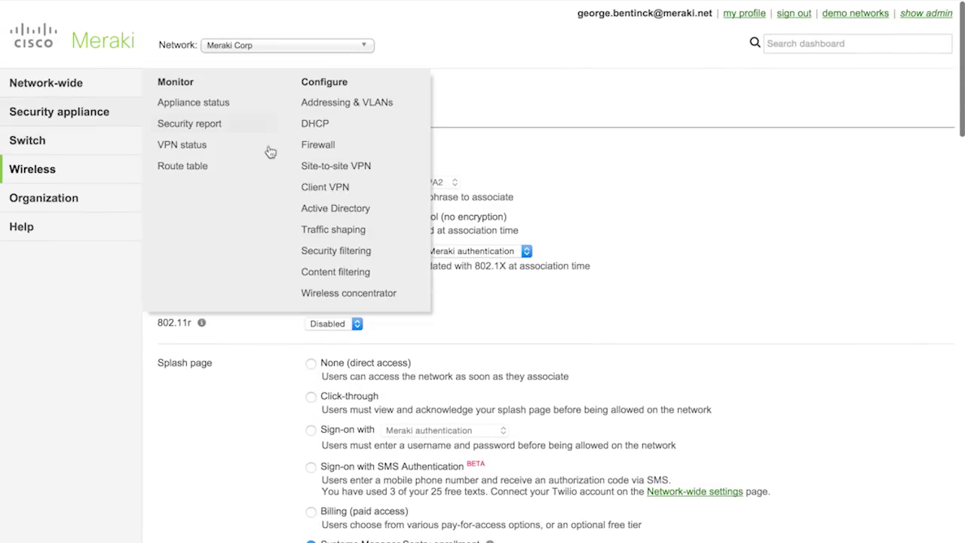
left_click(324, 193)
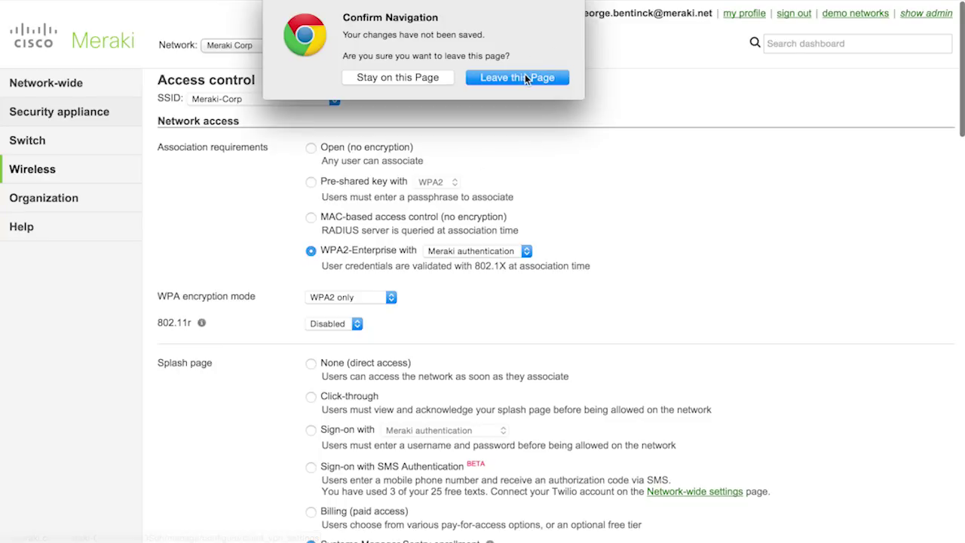
left_click(526, 79)
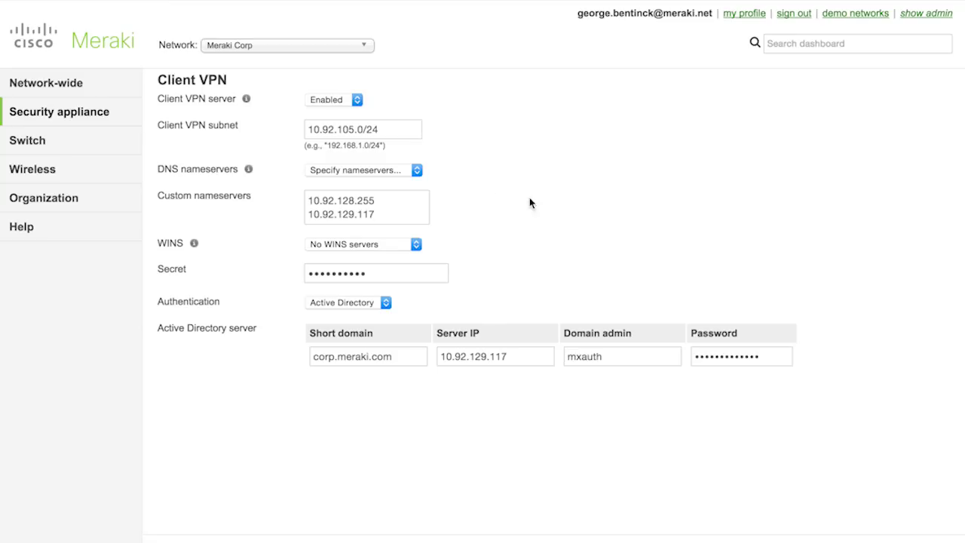
- Set the Client VPN authentication to Meraki cloud and enable Systems Manager Sentry VPN security
scroll(569, 245, "down", 2)
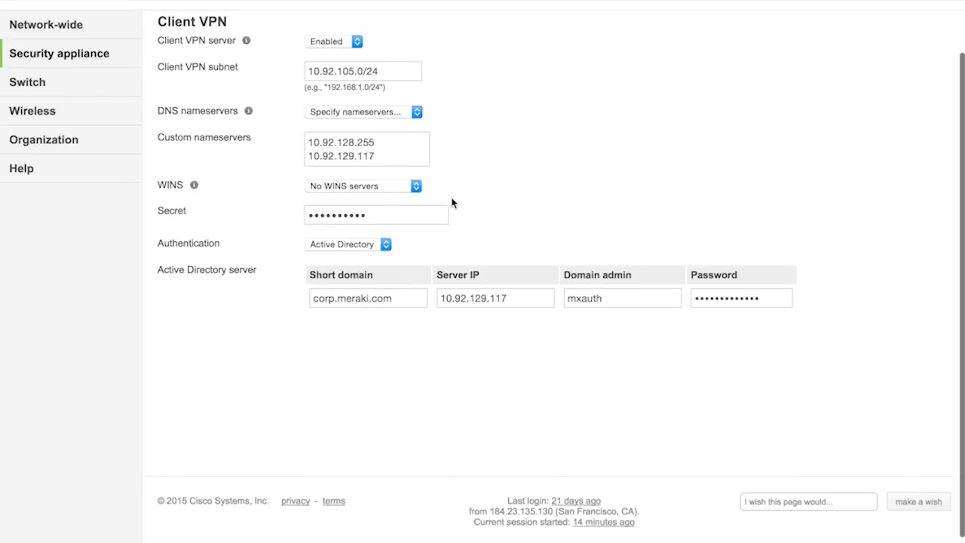
left_click(376, 246)
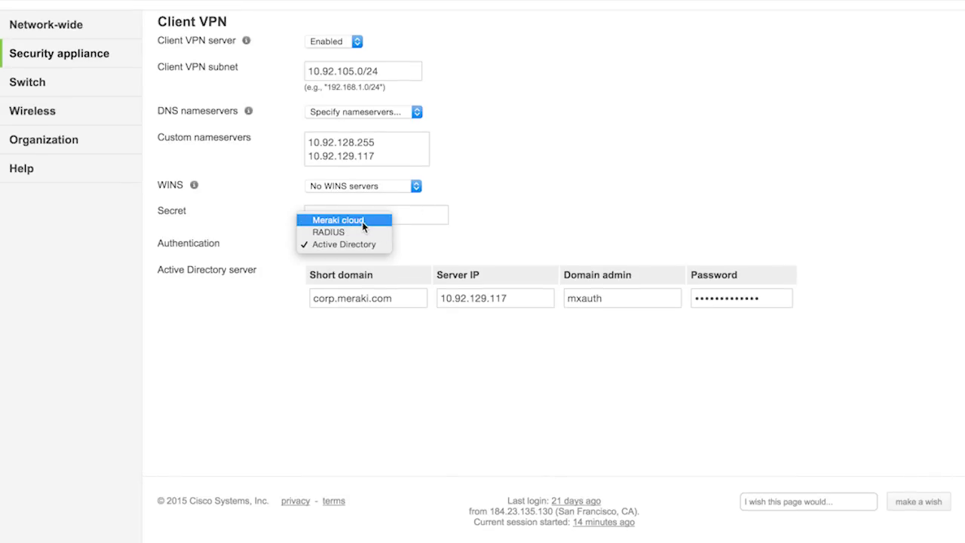
left_click(362, 221)
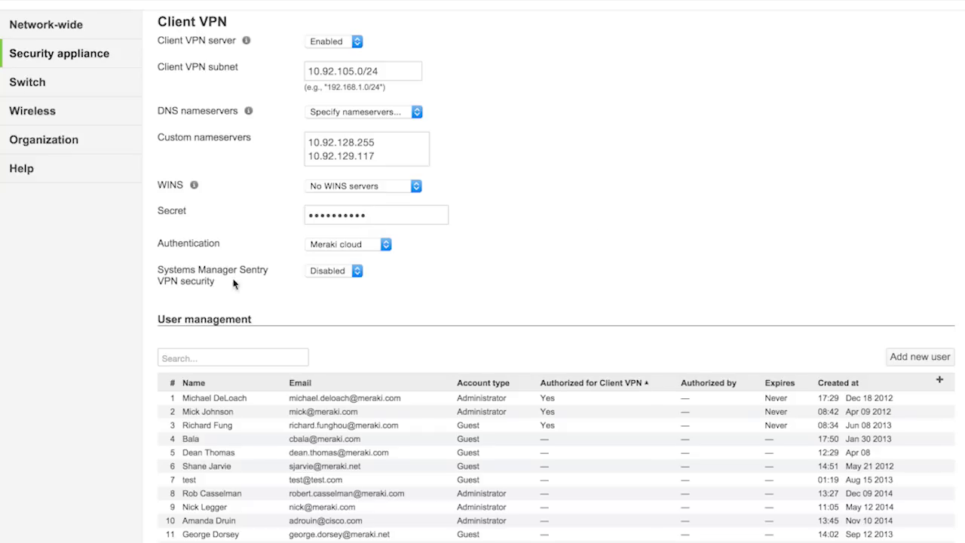
left_click(333, 272)
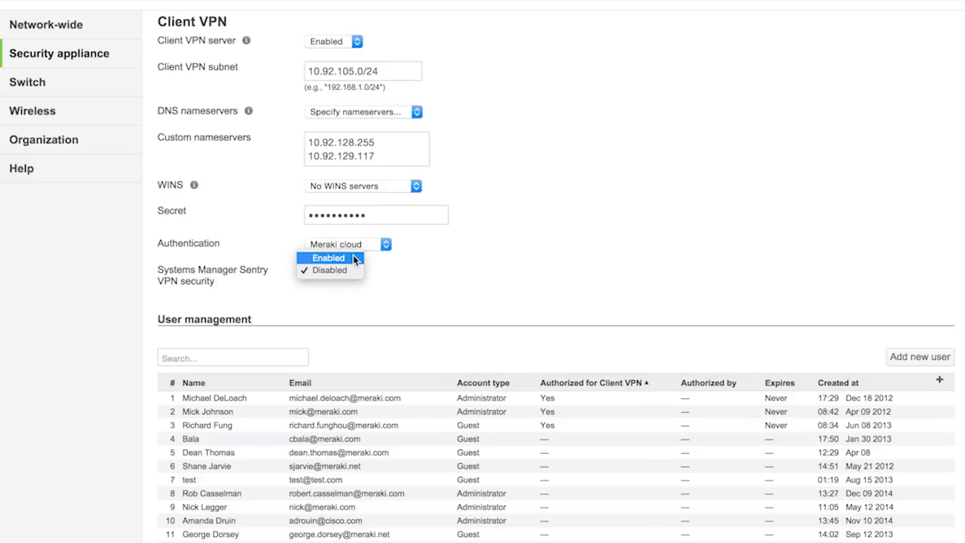
left_click(352, 254)
scroll(590, 279, "down", 2)
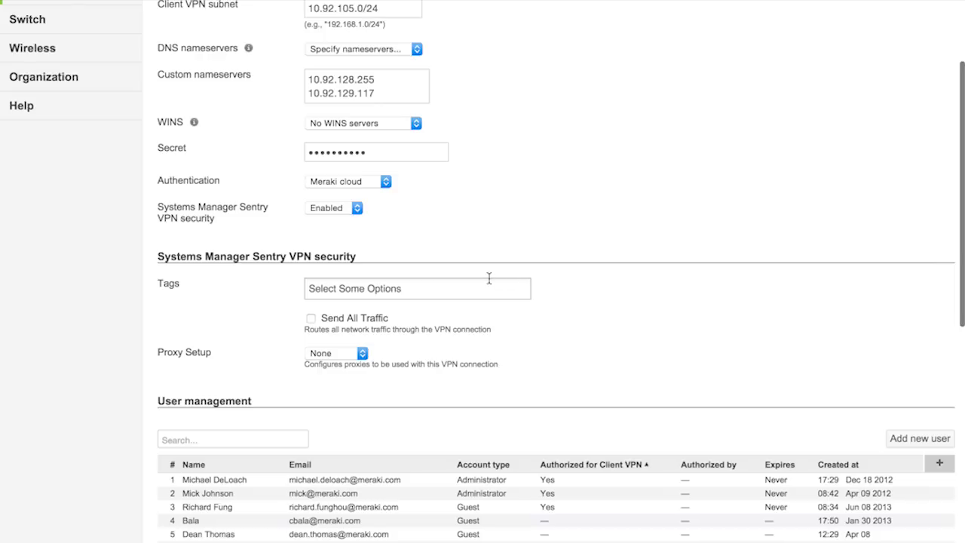
- Add the Meraki Corp - Systems Manager : Cisco tag to the Sentry VPN security settings
left_click(467, 287)
scroll(653, 228, "down", 2)
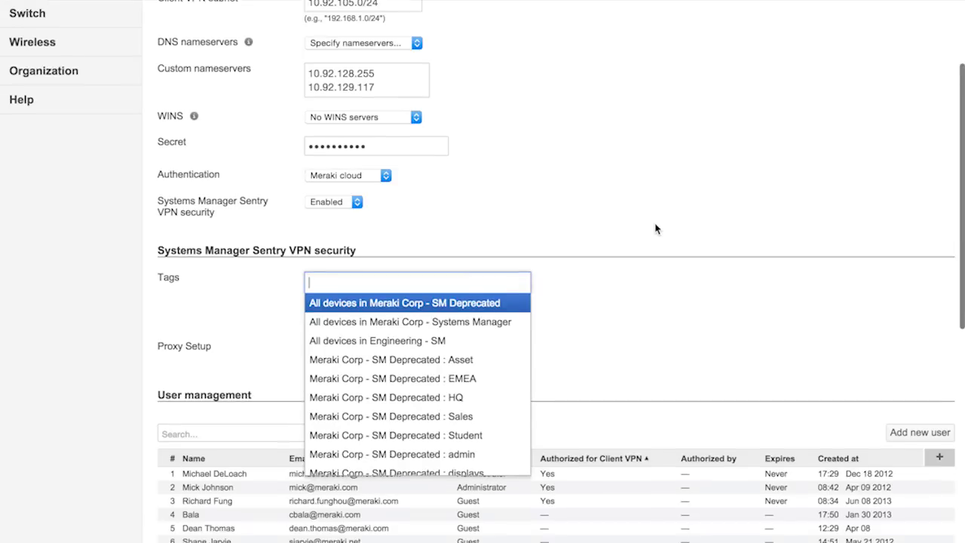
scroll(436, 326, "down", 5)
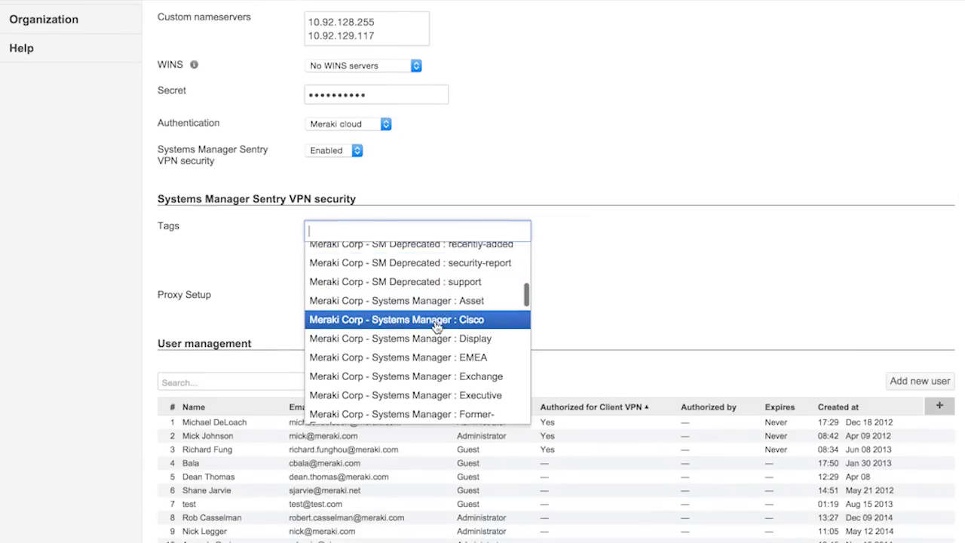
scroll(436, 326, "up", 3)
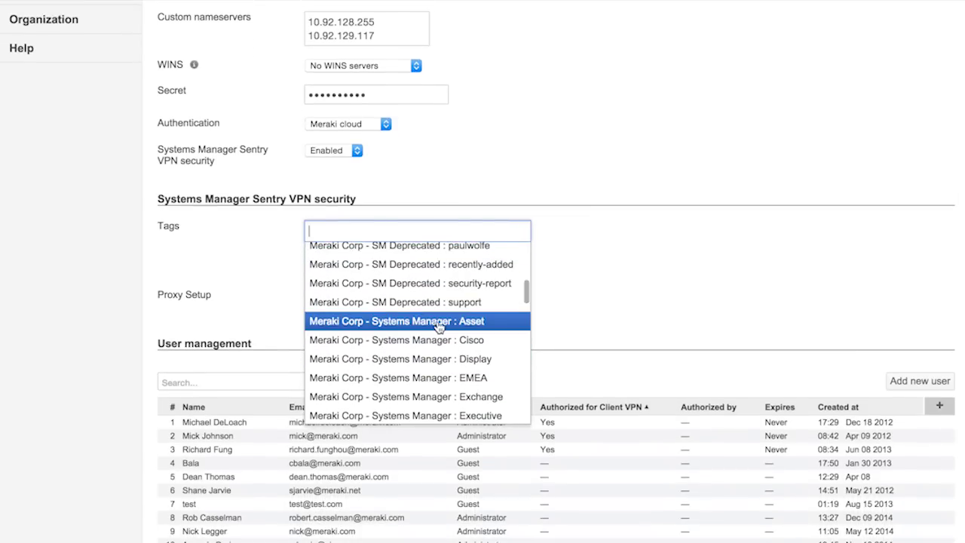
scroll(470, 348, "down", 2)
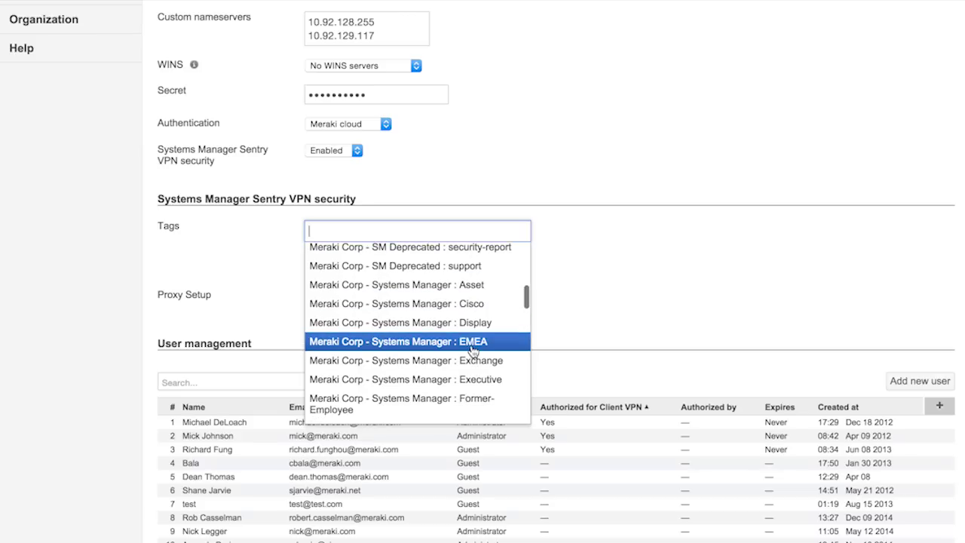
left_click(437, 305)
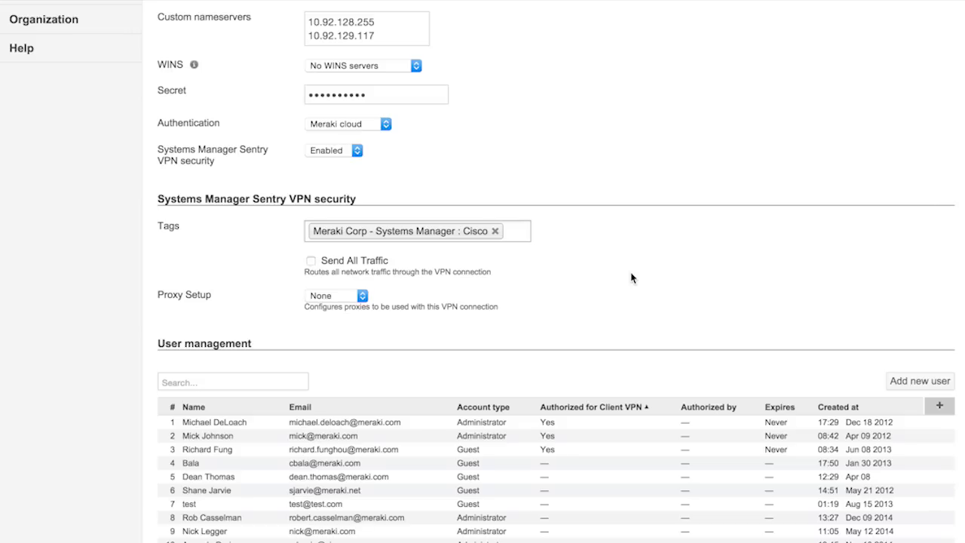
- Switch to the Meraki Corp - Systems Manager network, discarding the unsaved Client VPN changes
scroll(631, 278, "up", 5)
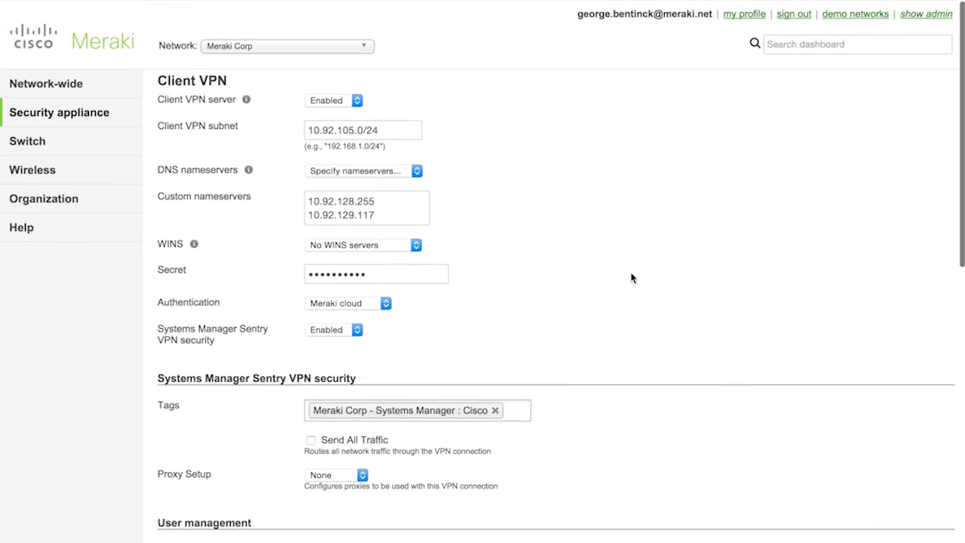
left_click(339, 45)
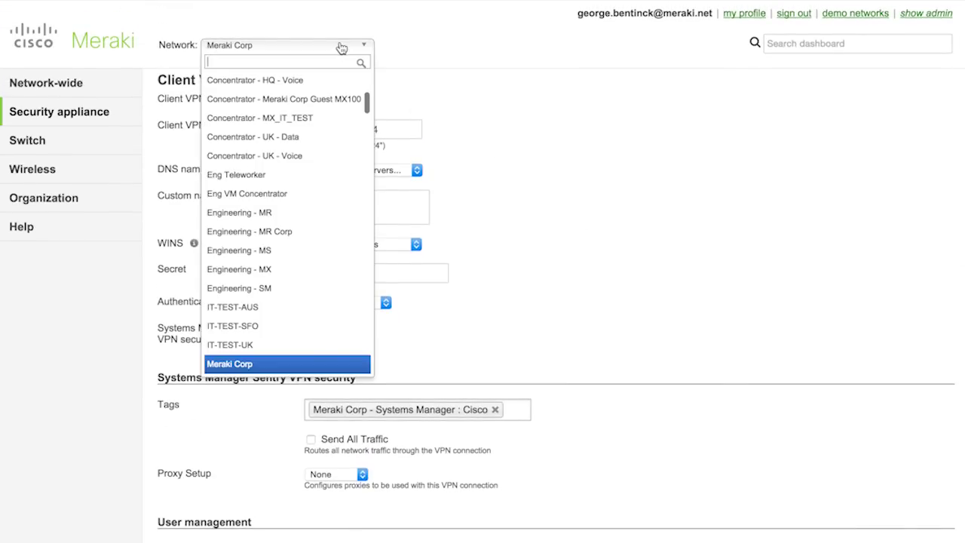
type("sys")
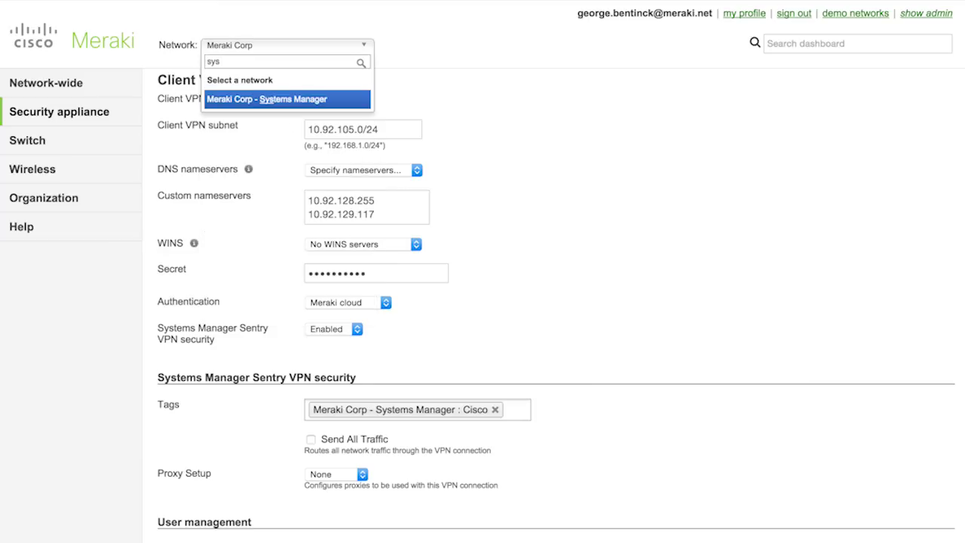
left_click(295, 101)
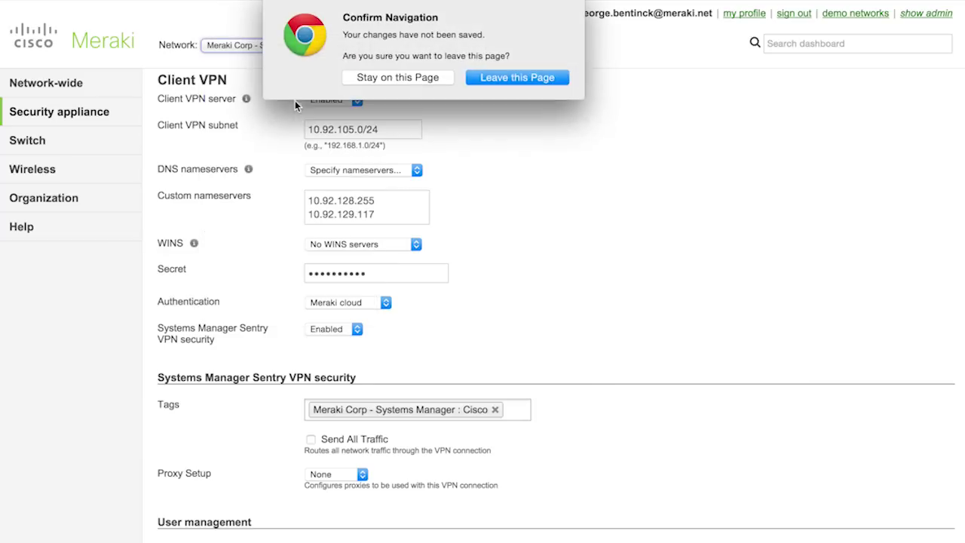
left_click(544, 81)
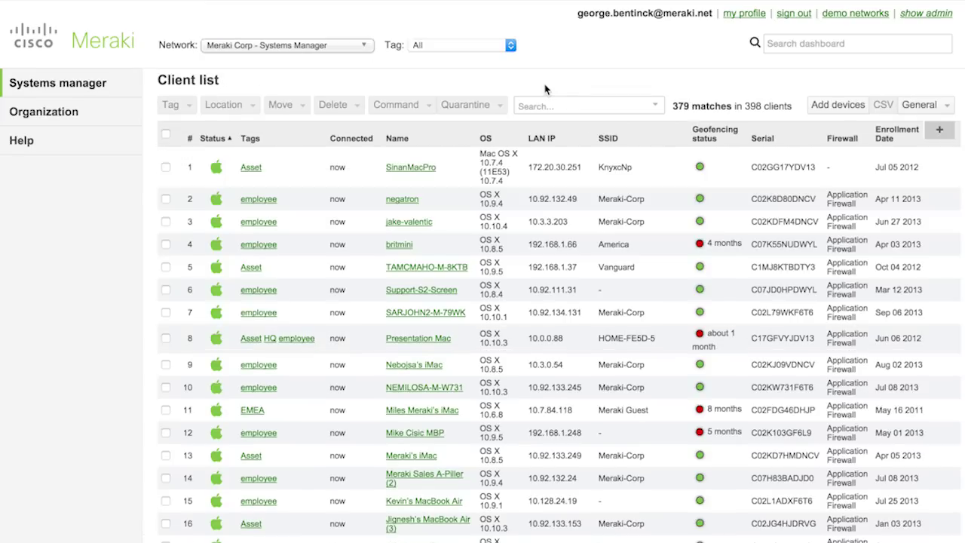
- Open the WiFi section of the Systems Manager mobile settings for the .Corp - Cisco Meraki Settings profile
mouse_move(92, 80)
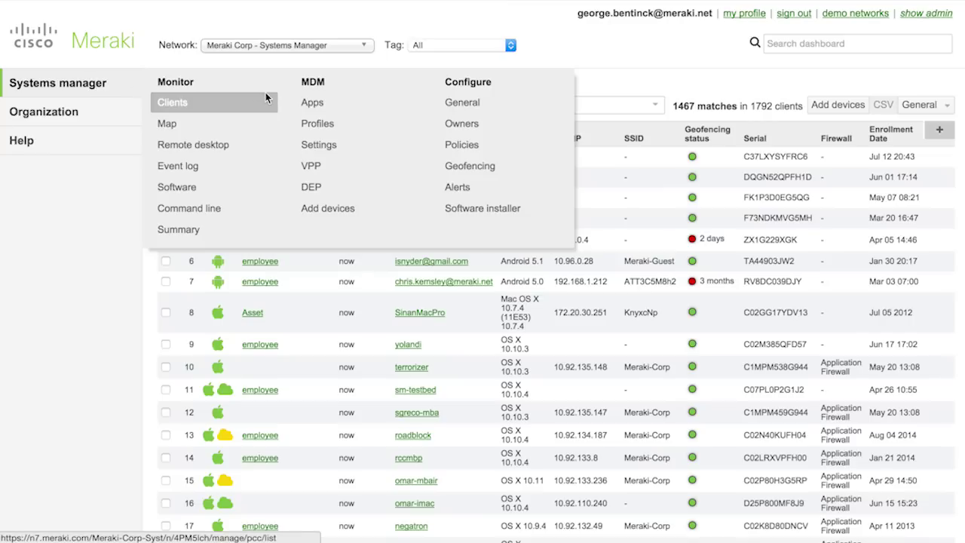
left_click(329, 143)
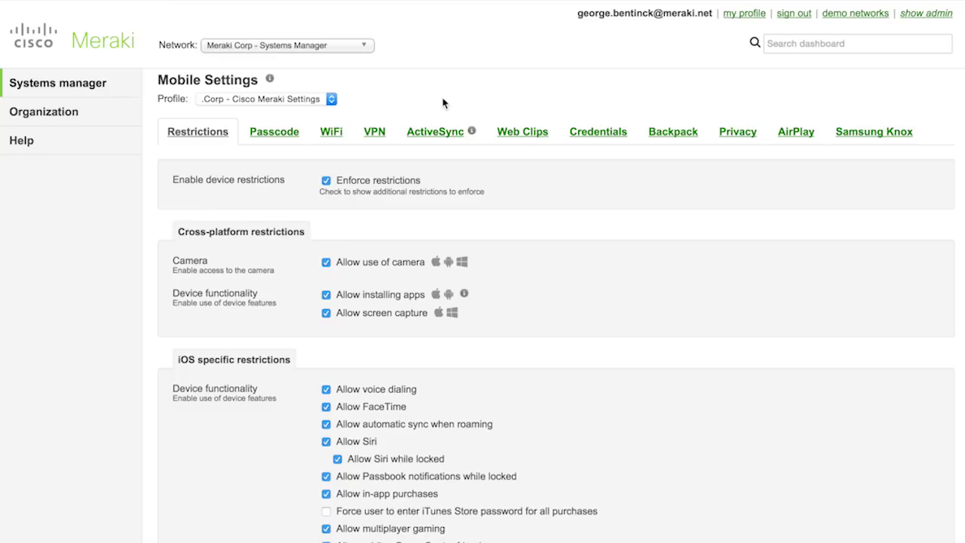
left_click(332, 133)
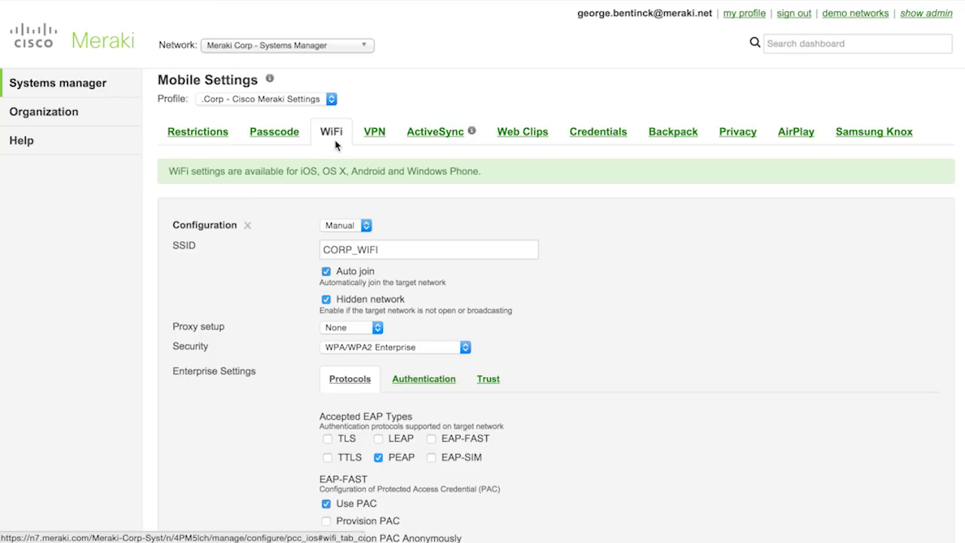
- Set the profile's WiFi configuration to Sentry and select Meraki Corp - wireless as its network
scroll(236, 325, "down", 2)
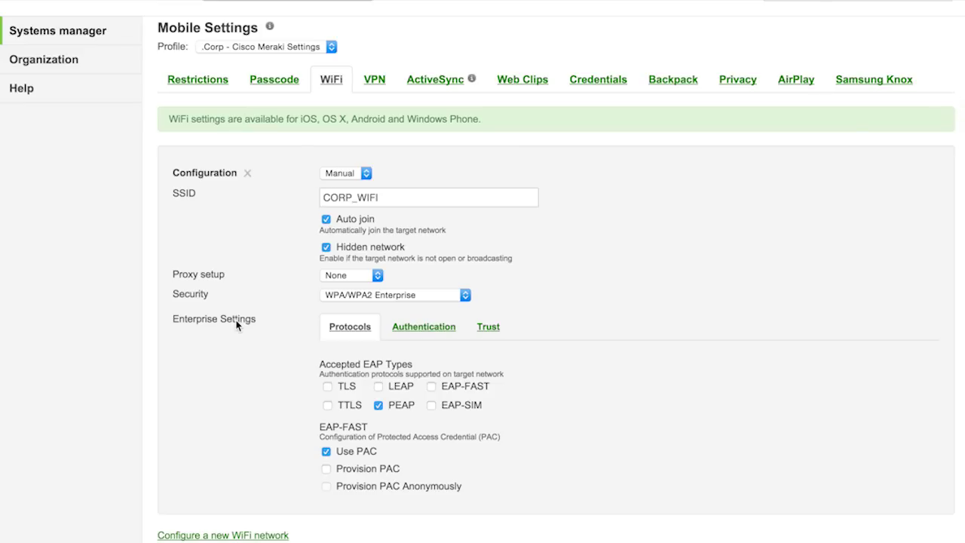
left_click(332, 174)
left_click(344, 179)
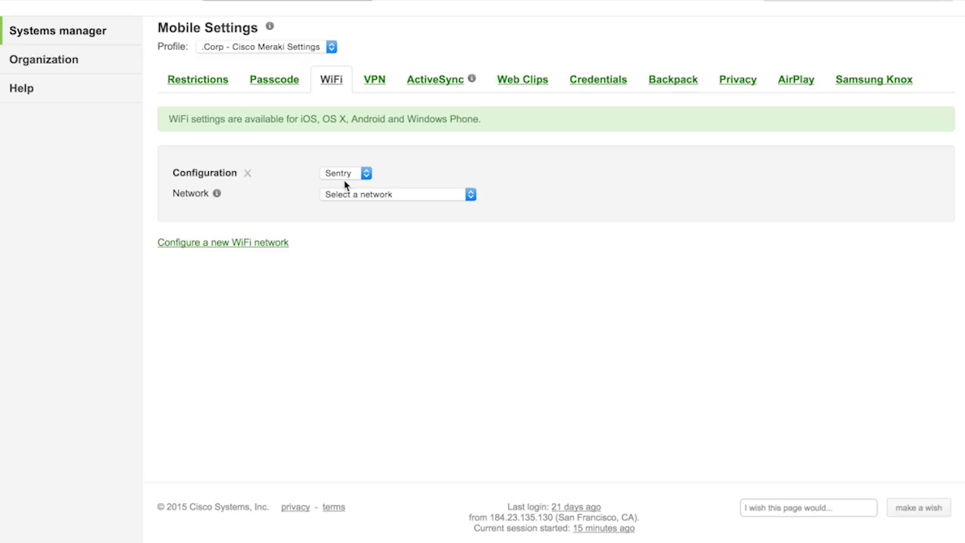
left_click(370, 194)
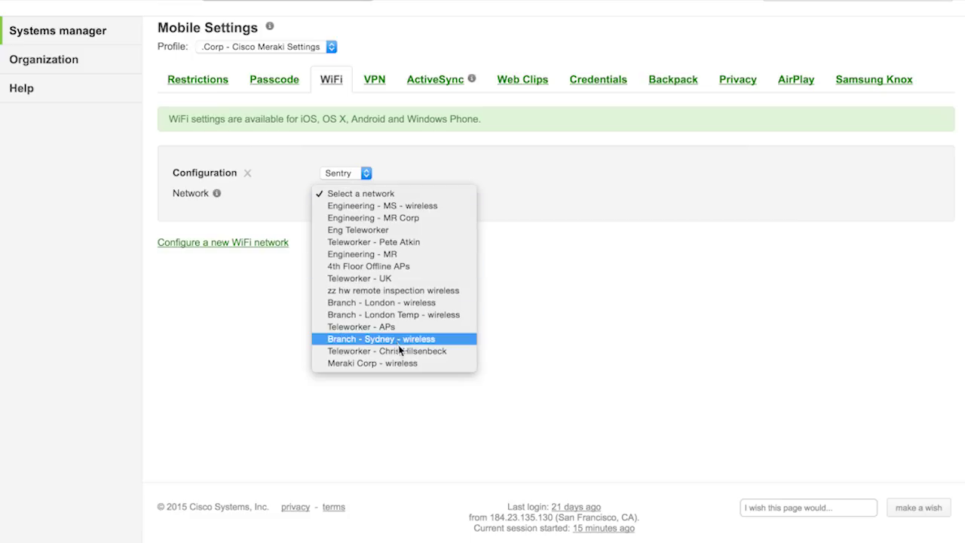
left_click(404, 362)
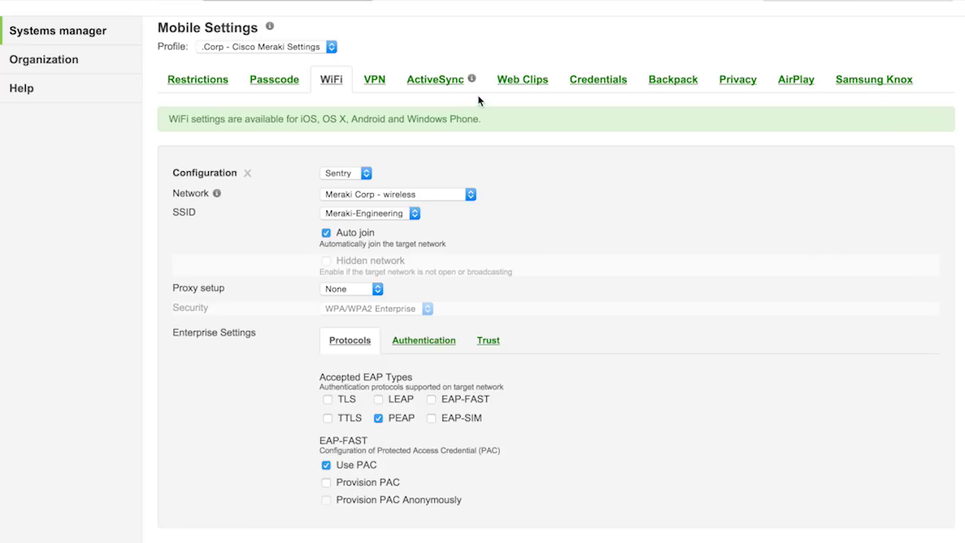
- Open the VPN settings of the .Corp - Cisco Meraki Settings profile
left_click(377, 81)
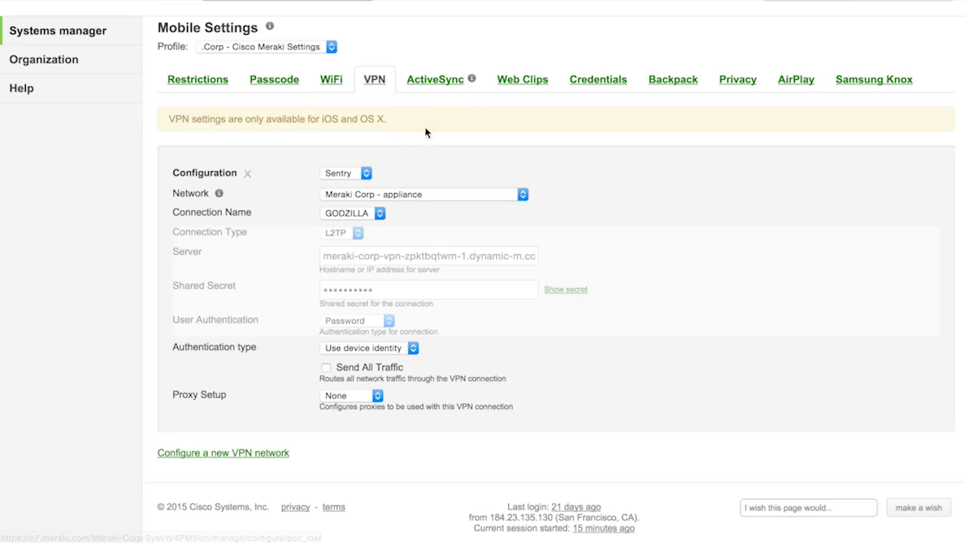